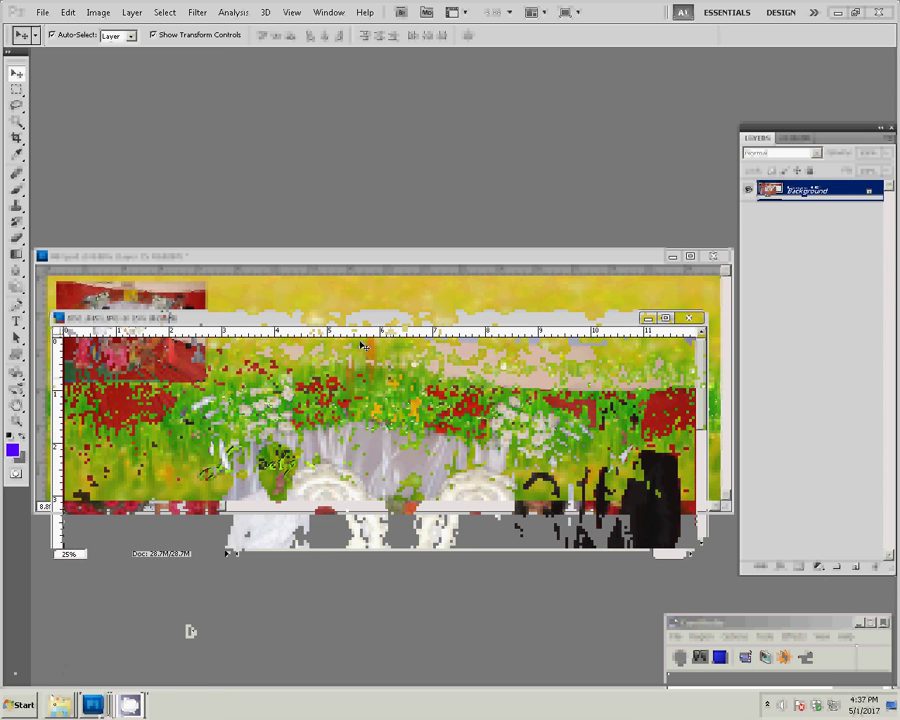
Fit the group photo on screen, then close its document to reveal the green-field collage
key(z)
right_click(420, 430)
click(438, 437)
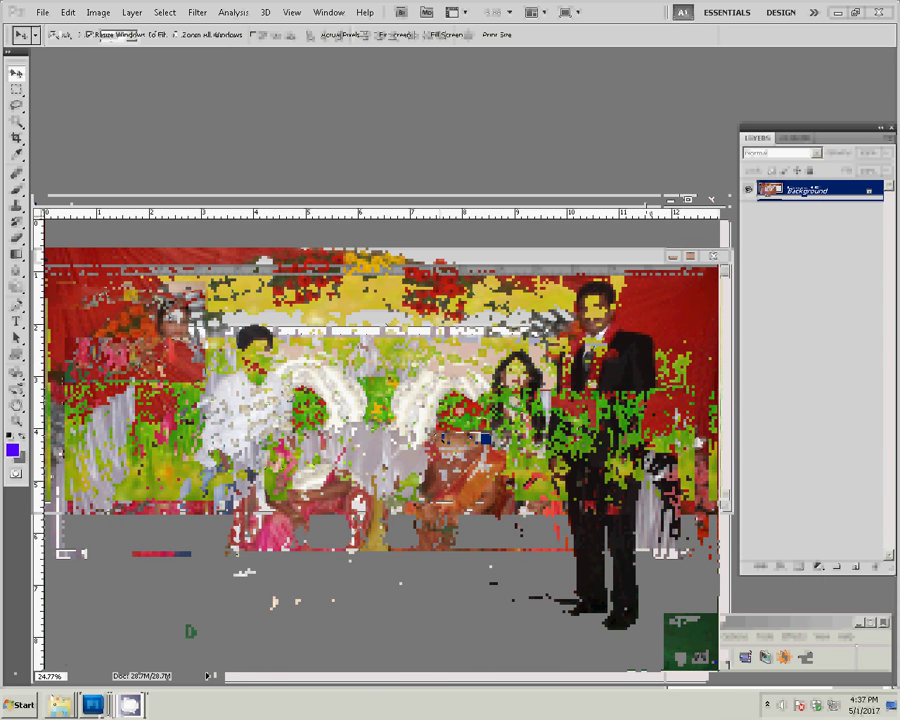
mouse_move(648, 200)
mouse_down()
mouse_move(669, 447)
mouse_move(652, 250)
mouse_up()
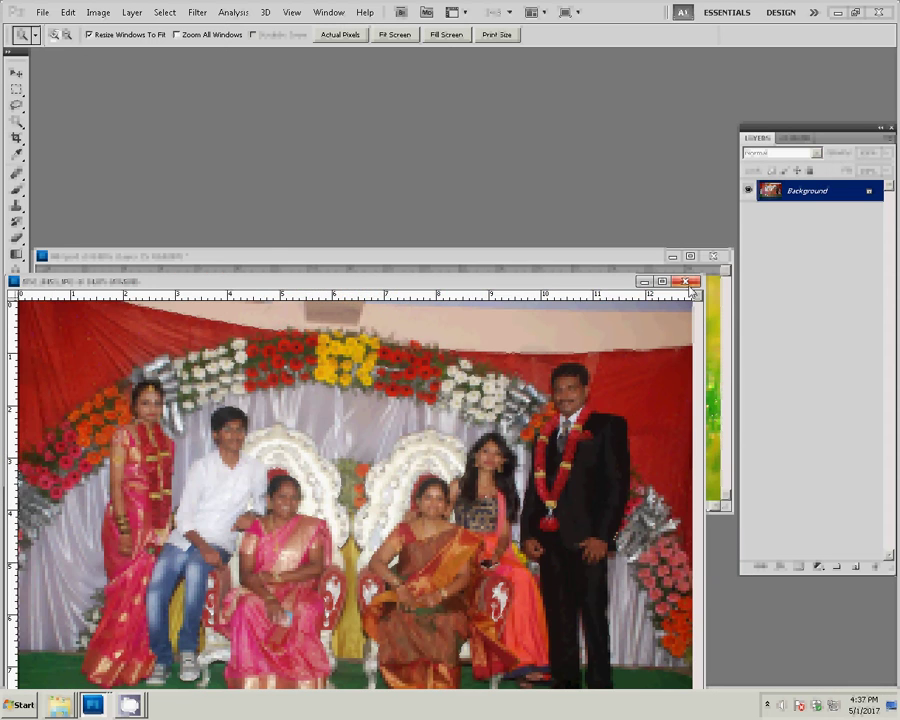
click(688, 283)
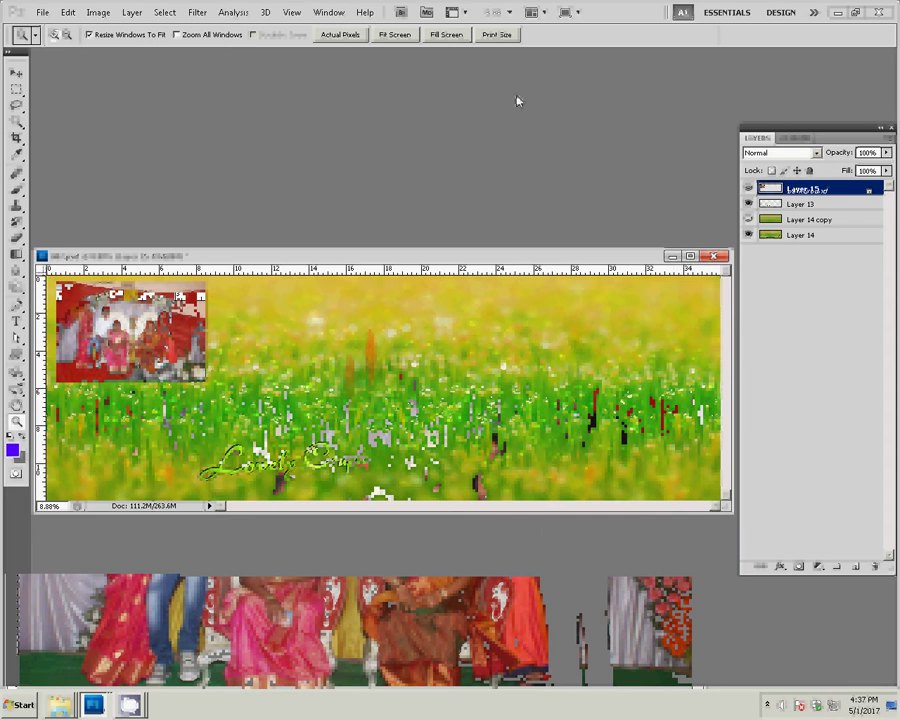
Return to the wedding photos folder in Explorer and select DSC_0171
click(24, 673)
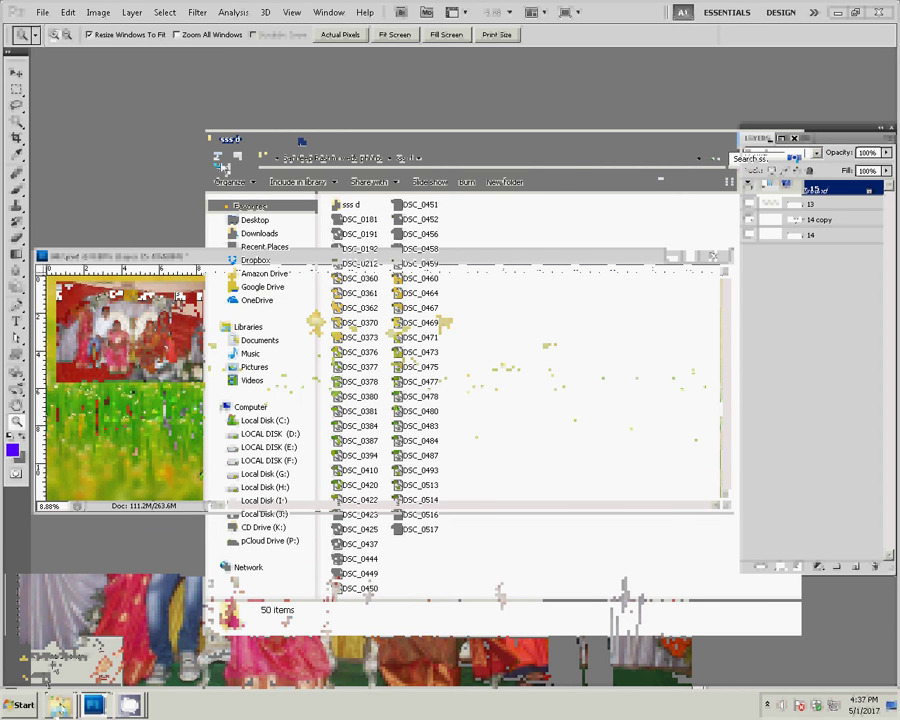
click(224, 167)
click(668, 490)
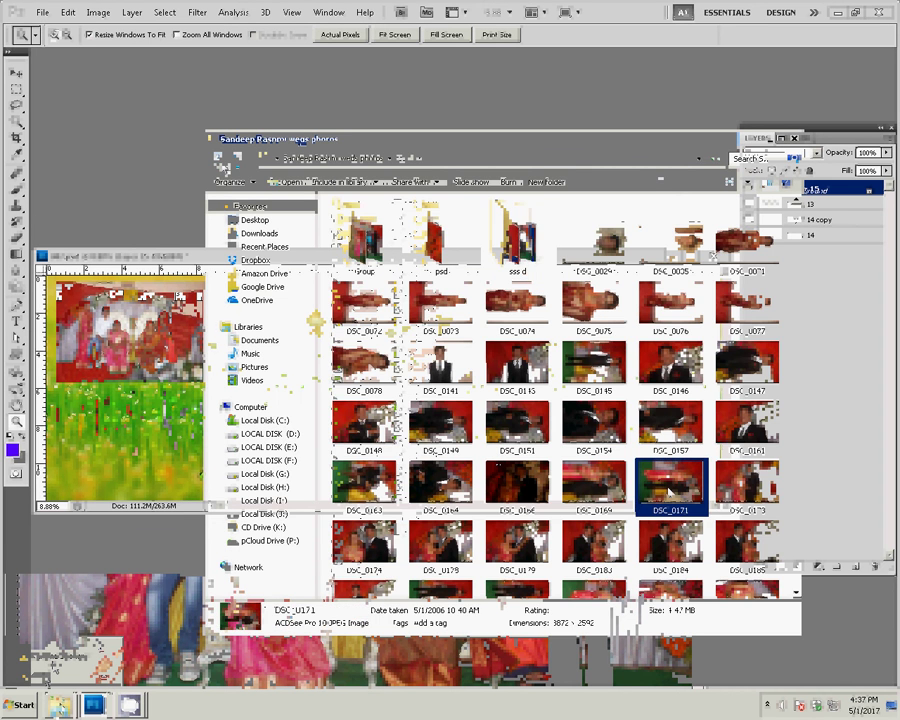
scroll(680, 490, down, 5)
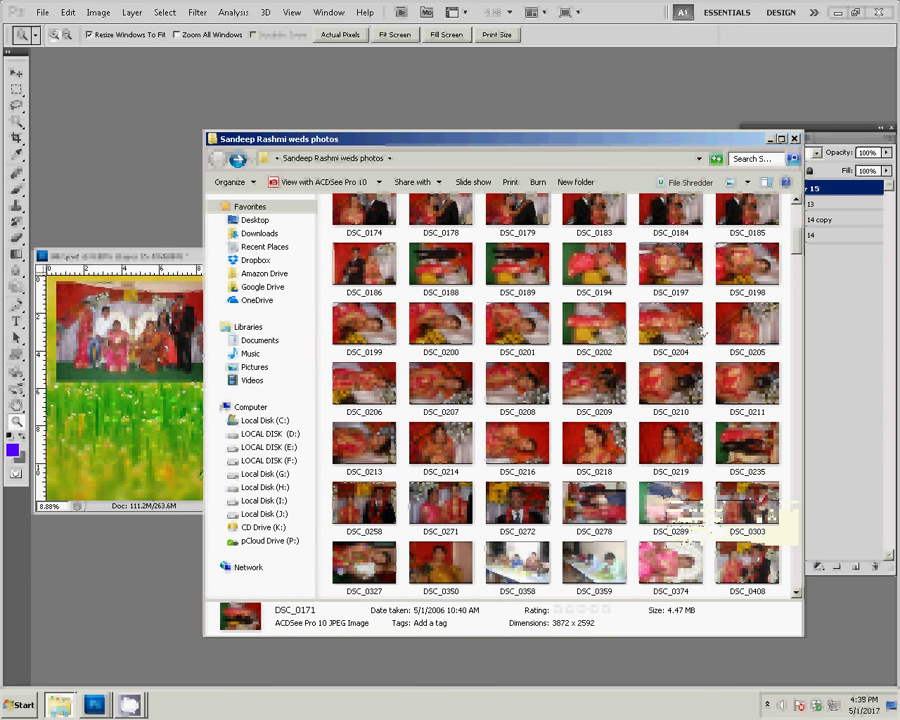
scroll(700, 342, down, 3)
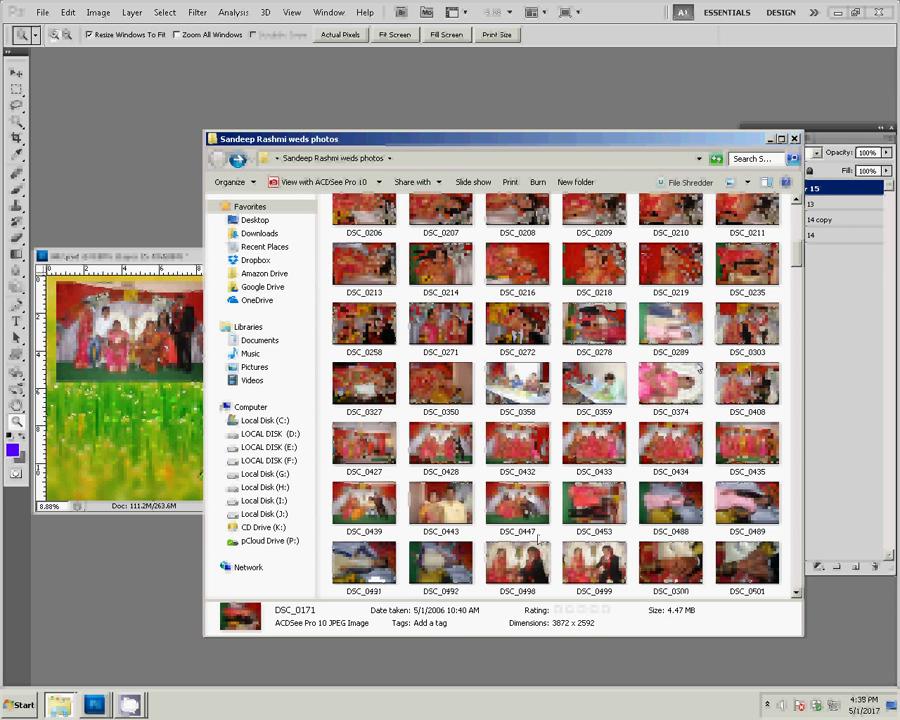
scroll(509, 432, up, 10)
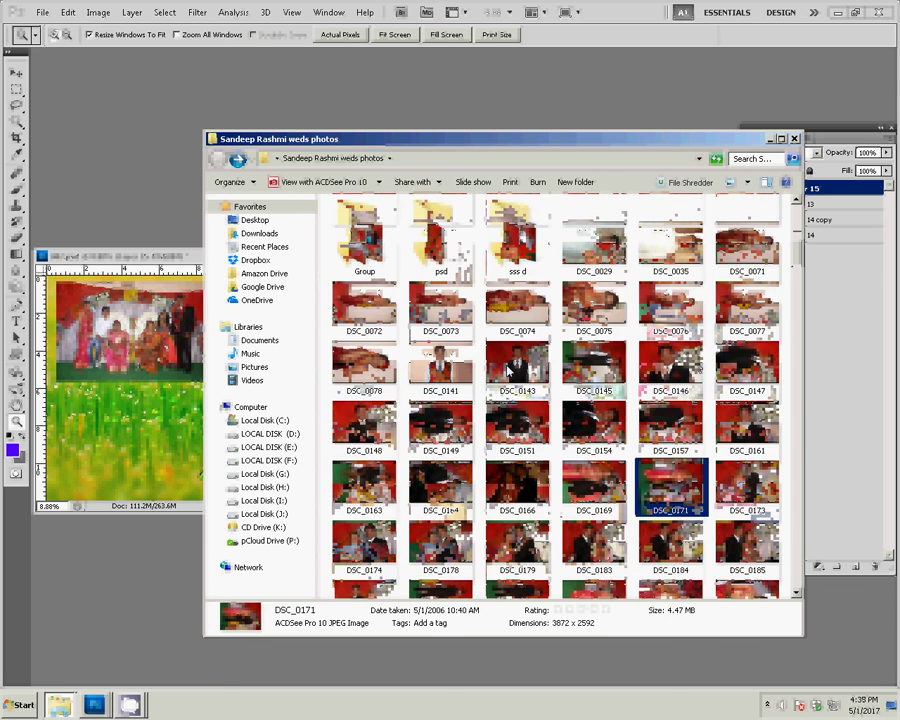
scroll(509, 432, down, 2)
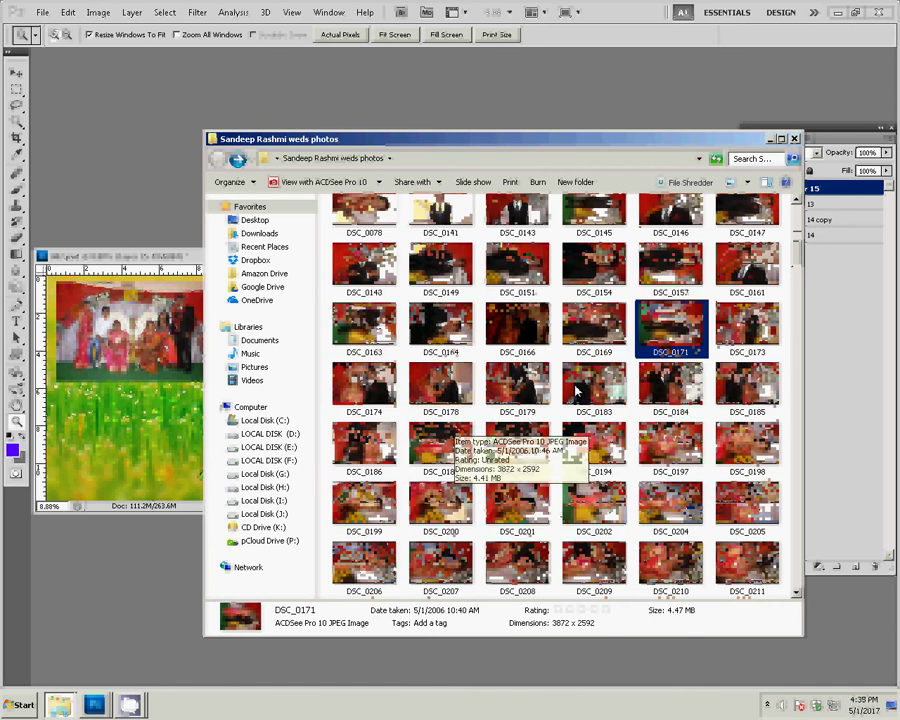
scroll(556, 420, down, 3)
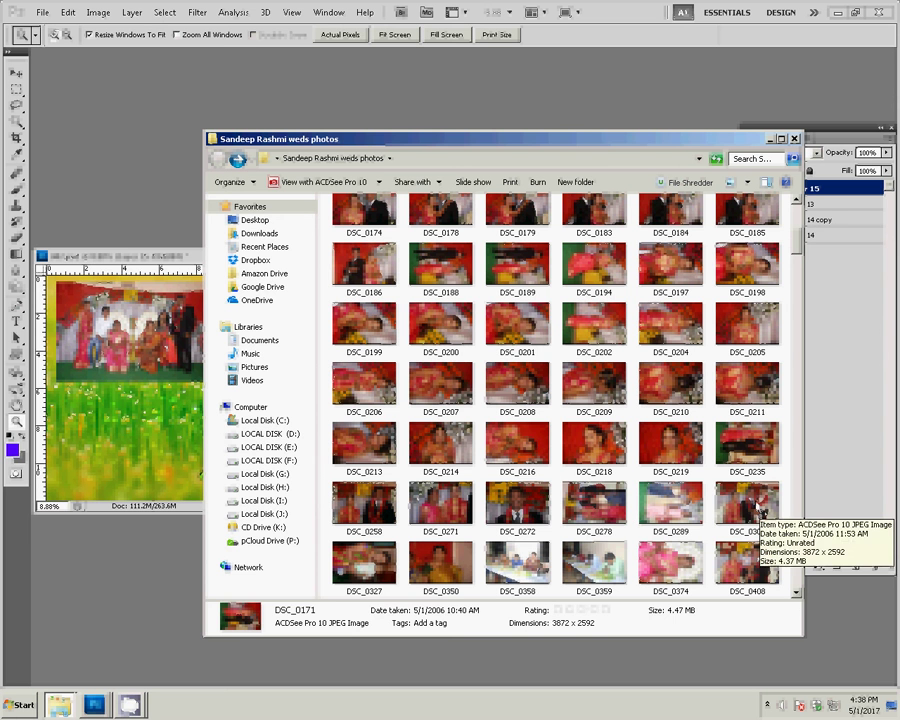
mouse_move(747, 503)
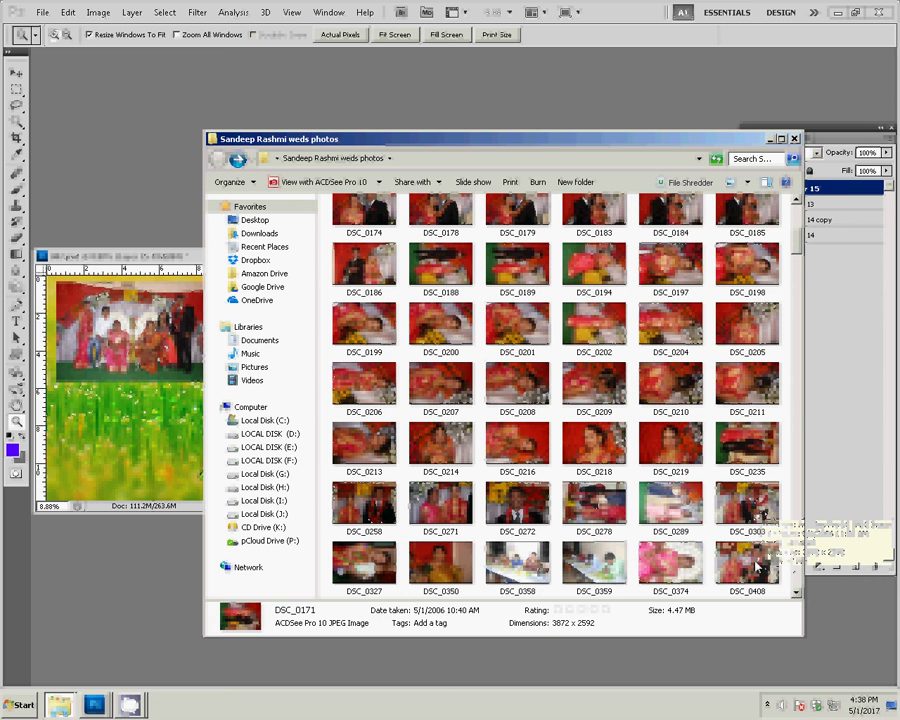
Add DSC_0408 and DSC_0303 to the selection, then switch back to Photoshop
click(762, 538)
ctrl+click(724, 524)
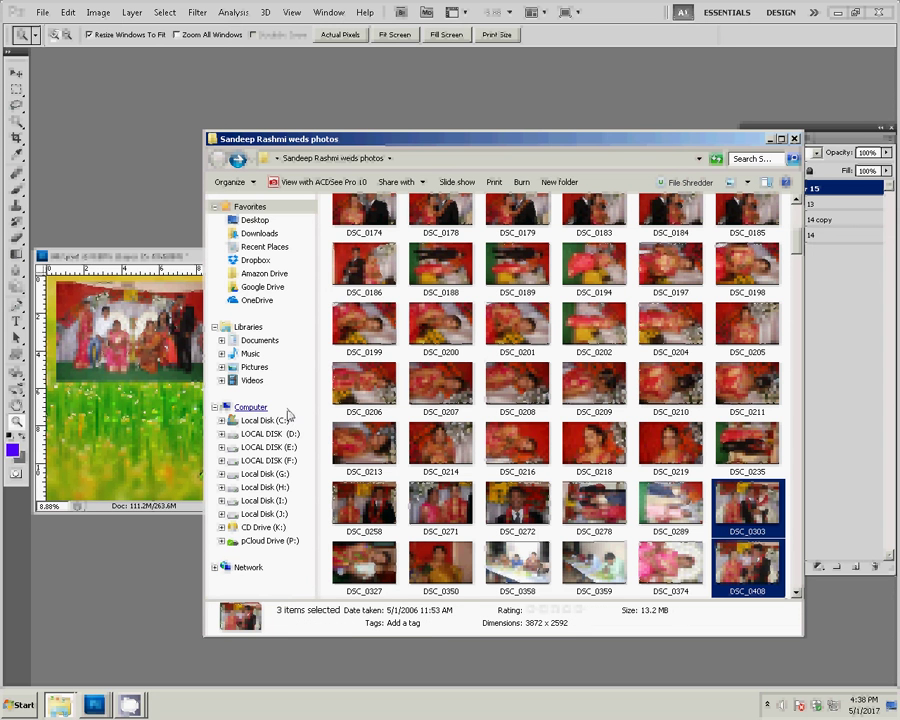
drag(288, 412, 288, 414)
click(136, 156)
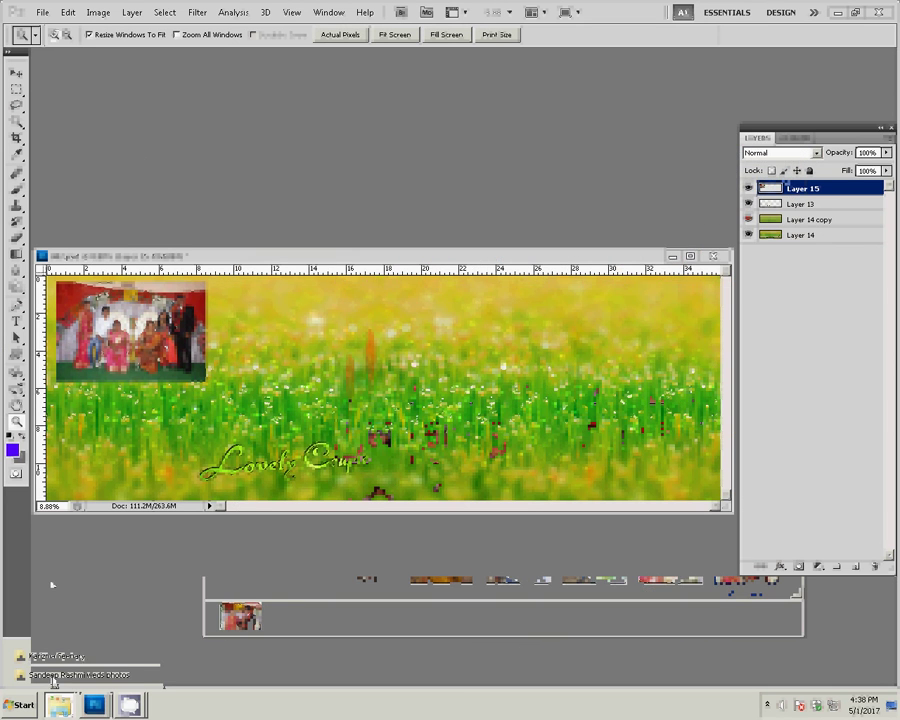
key(alt+Tab)
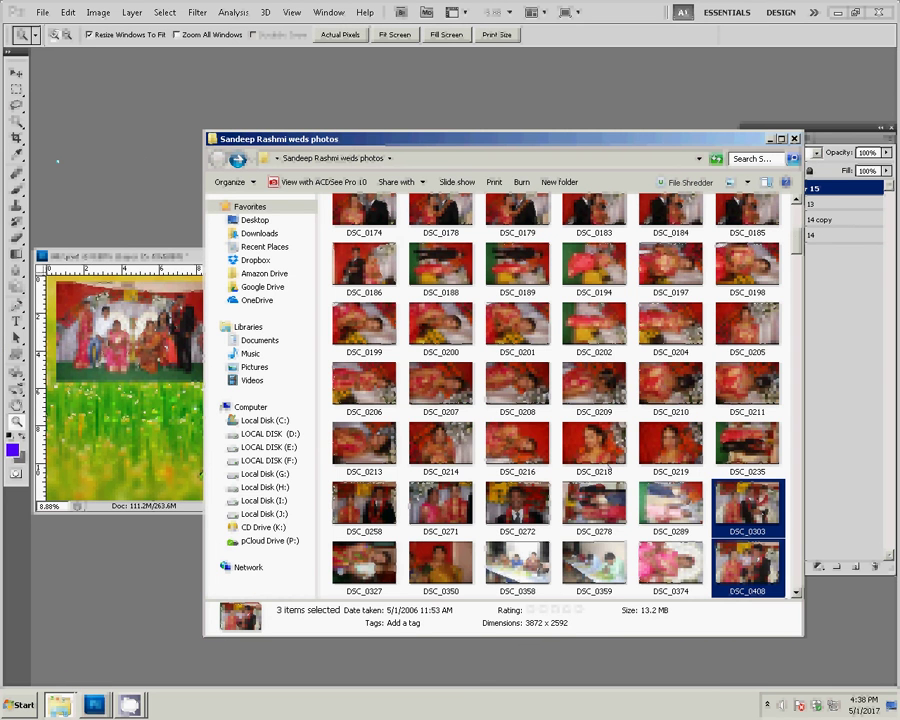
click(71, 152)
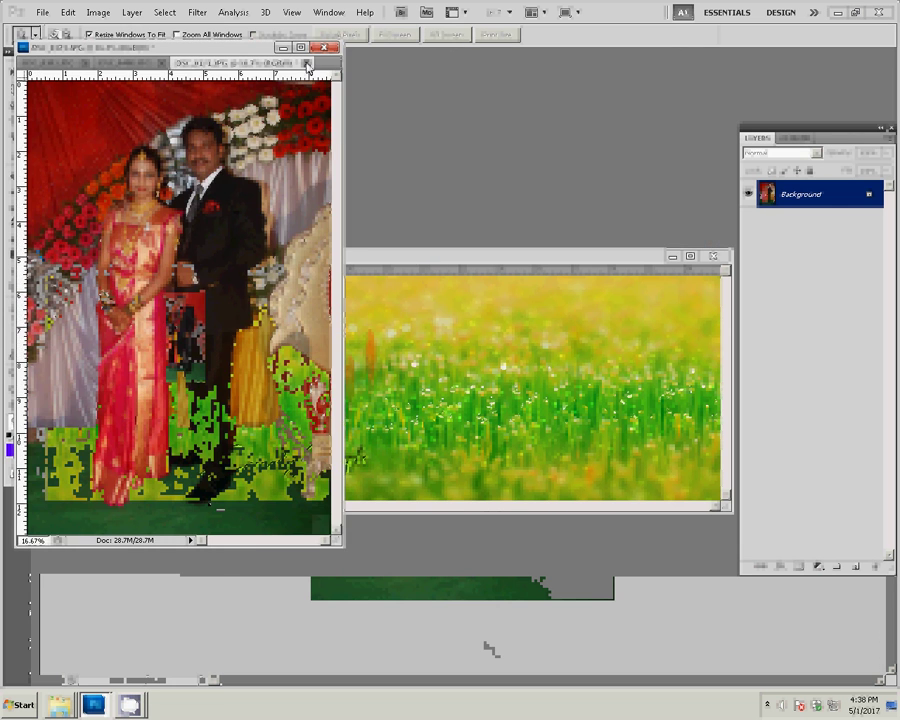
Show the DSC_0408 couple-with-child photo fit on screen and display the Actions panel
click(308, 64)
right_click(249, 259)
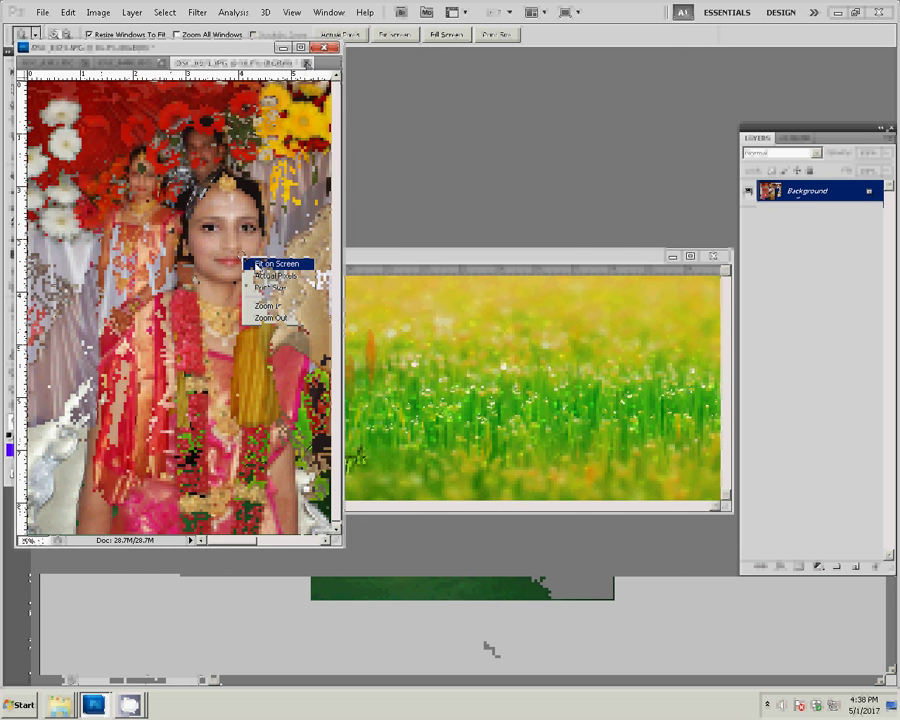
click(266, 261)
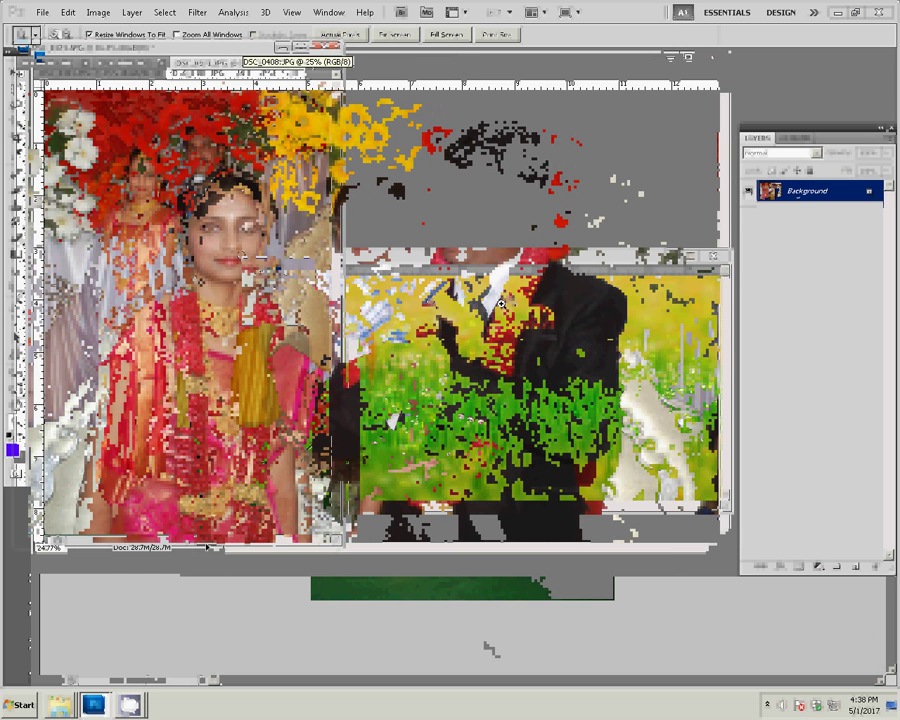
click(797, 139)
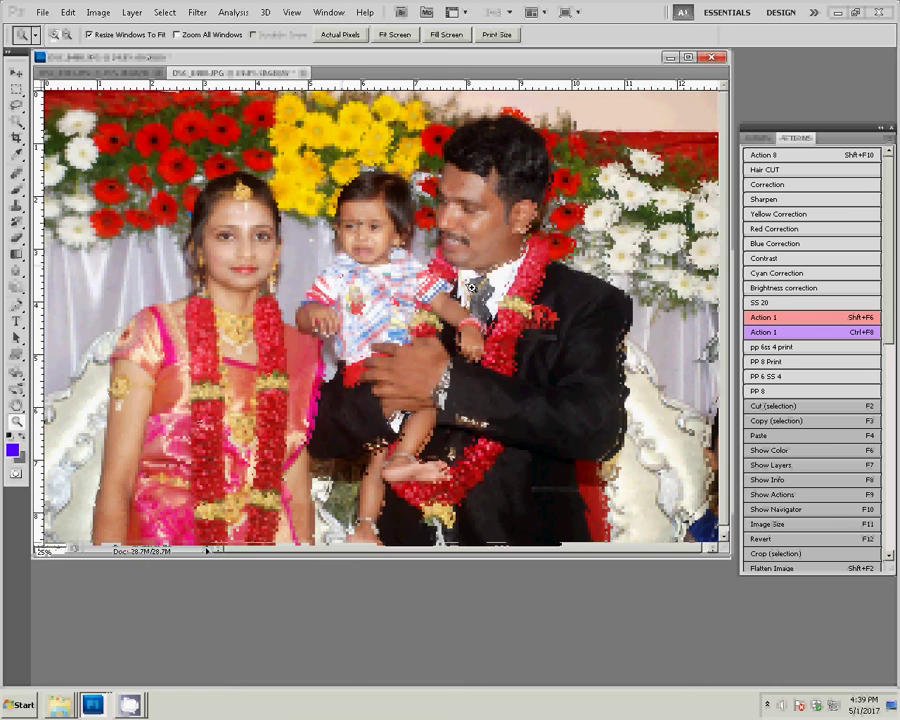
Resize the DSC_0408 photo to 8 inches wide
key(ctrl+plus)
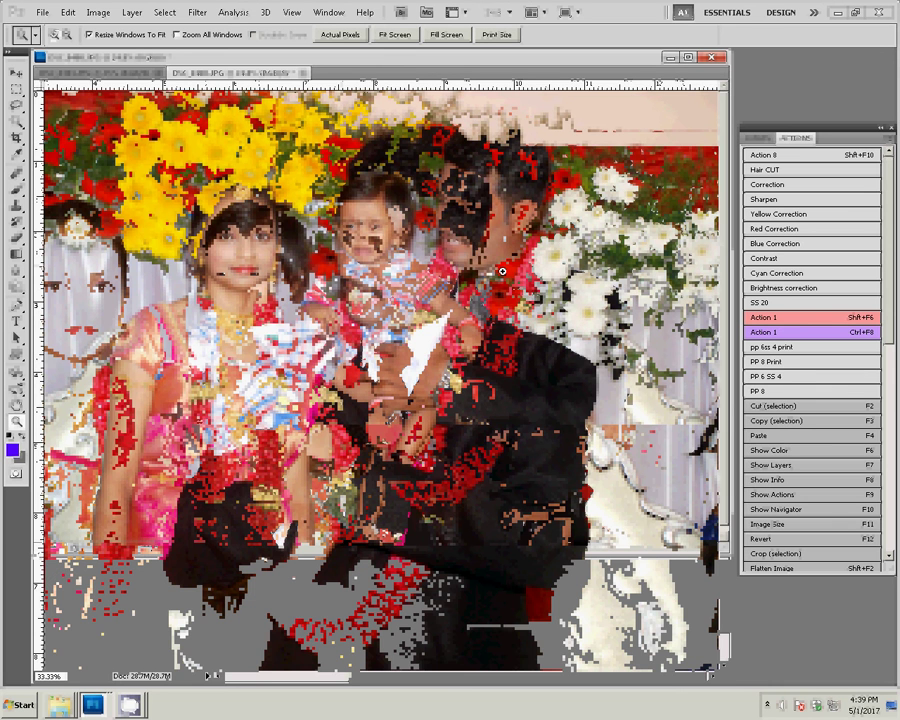
key(F11)
key(Tab)
key(Tab)
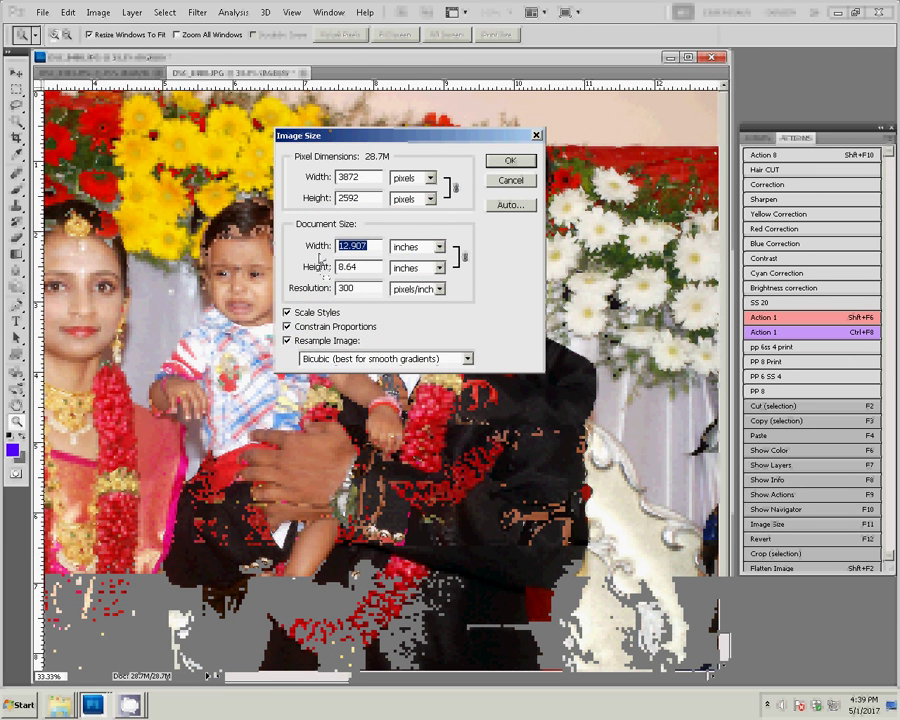
text(8)
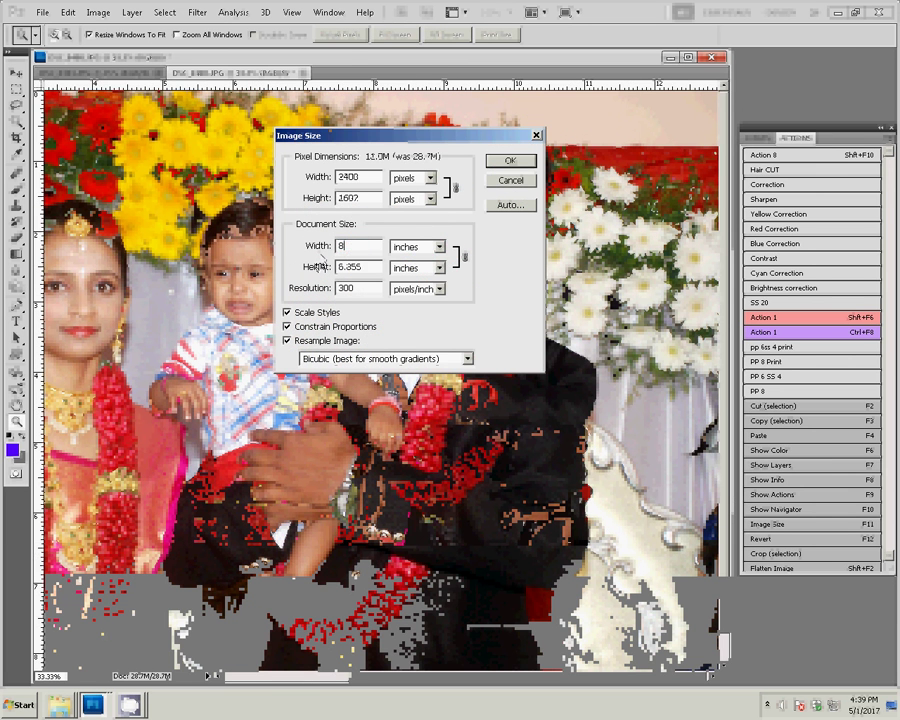
click(511, 161)
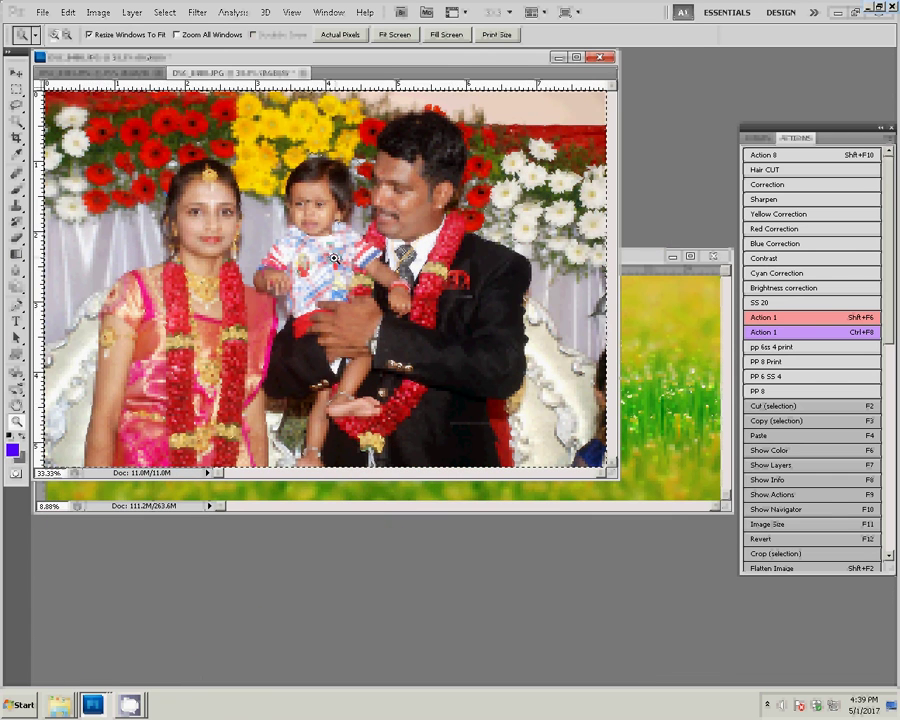
Select all of the photo, cut it, and close it without saving
click(196, 12)
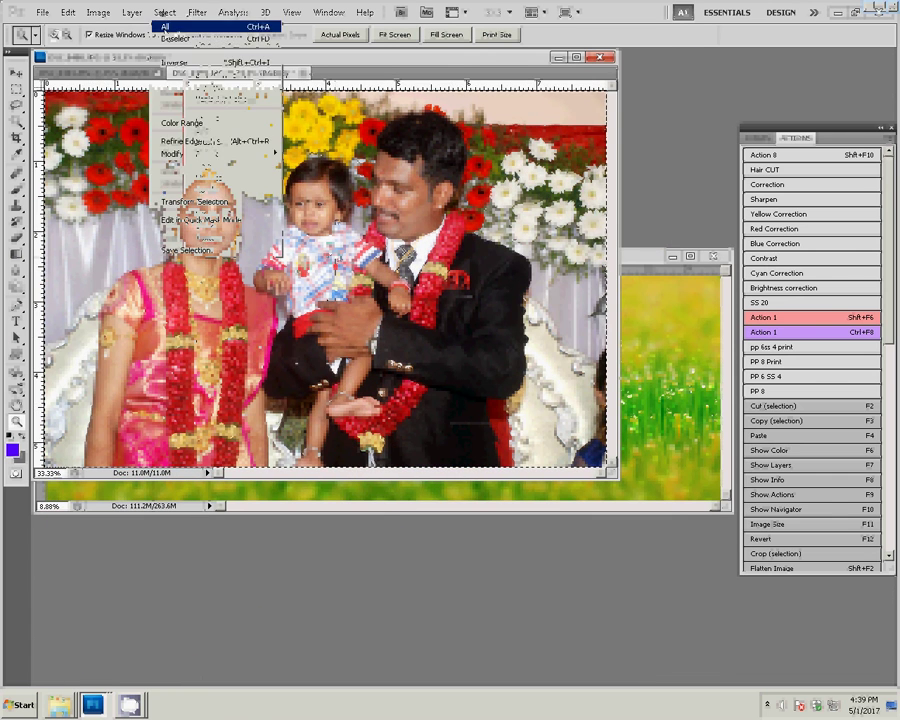
click(175, 26)
click(68, 12)
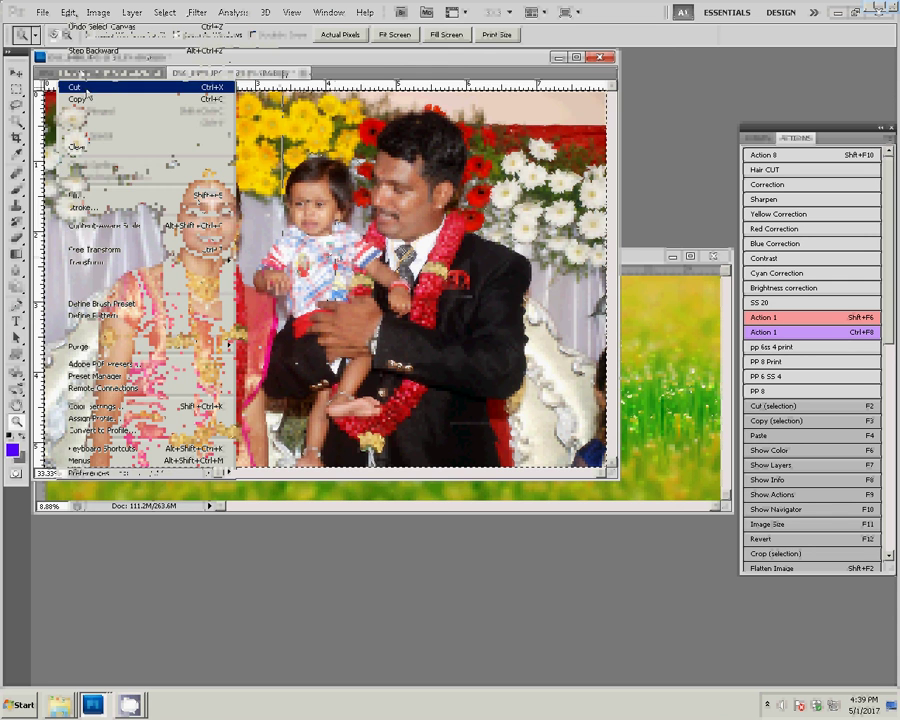
click(228, 87)
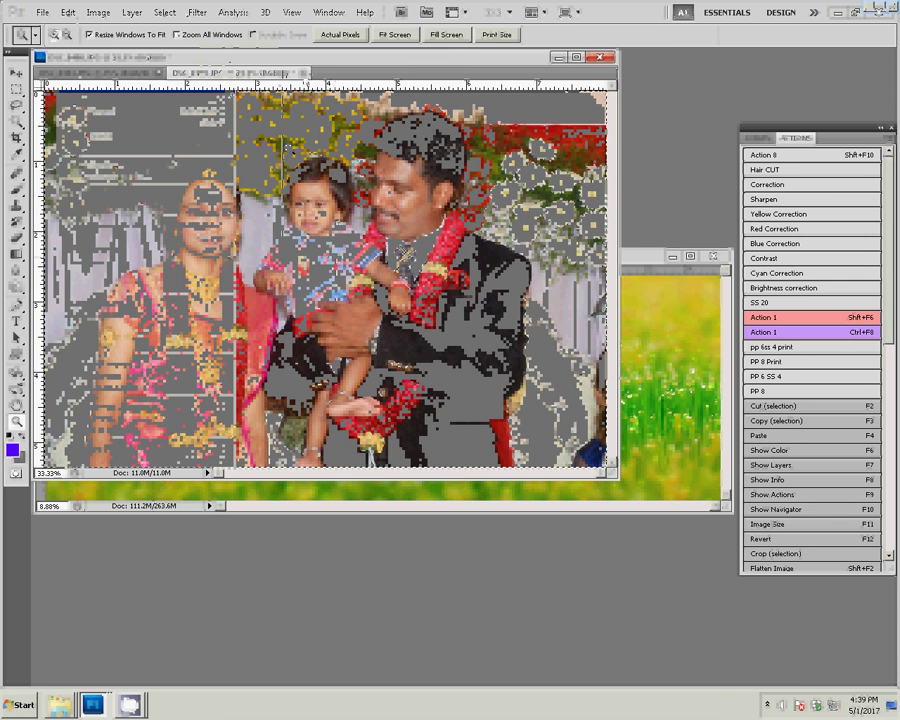
key(ctrl+w)
click(452, 264)
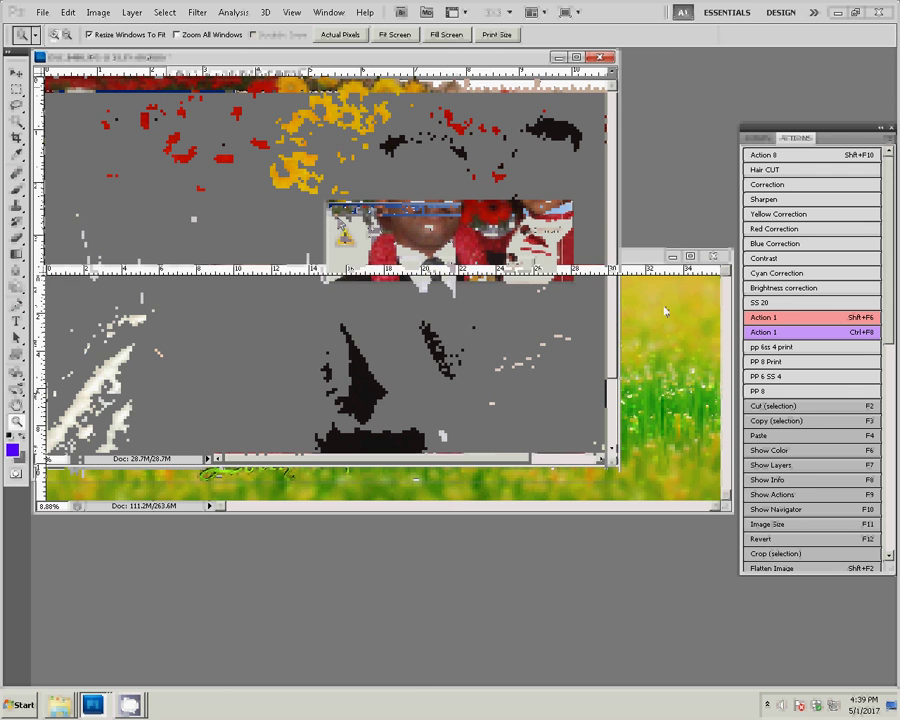
Paste the photo into the grass collage and move it to the lower-left corner
click(67, 12)
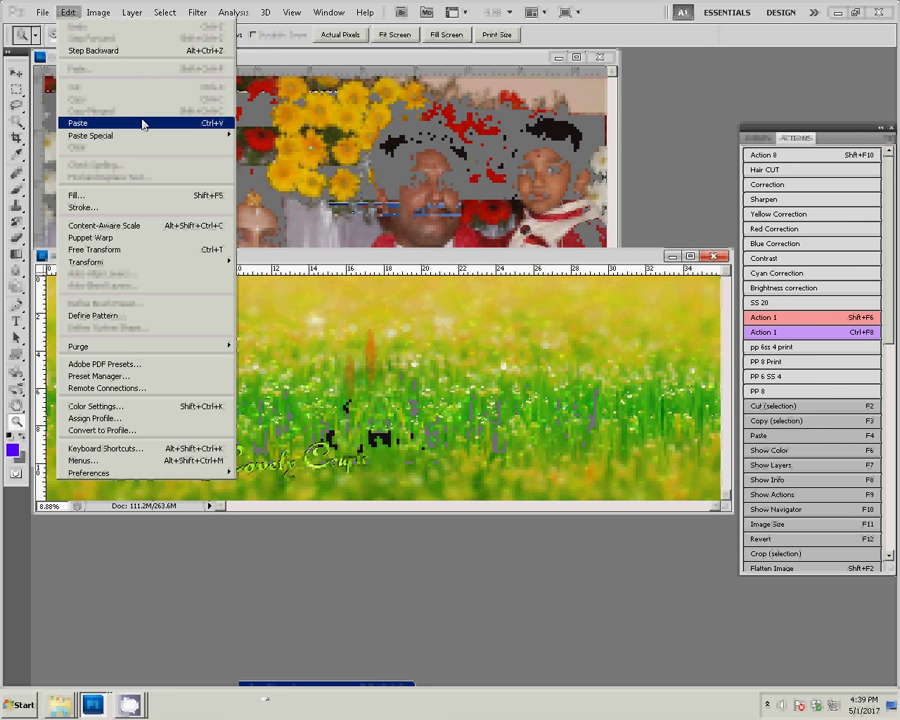
click(217, 124)
key(v)
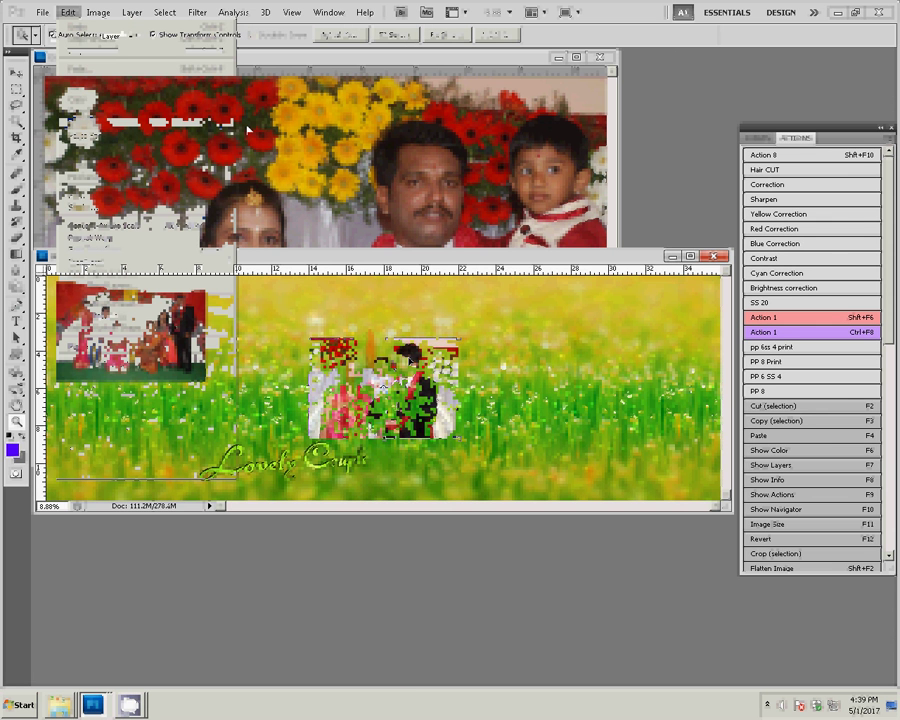
drag(392, 363, 159, 401)
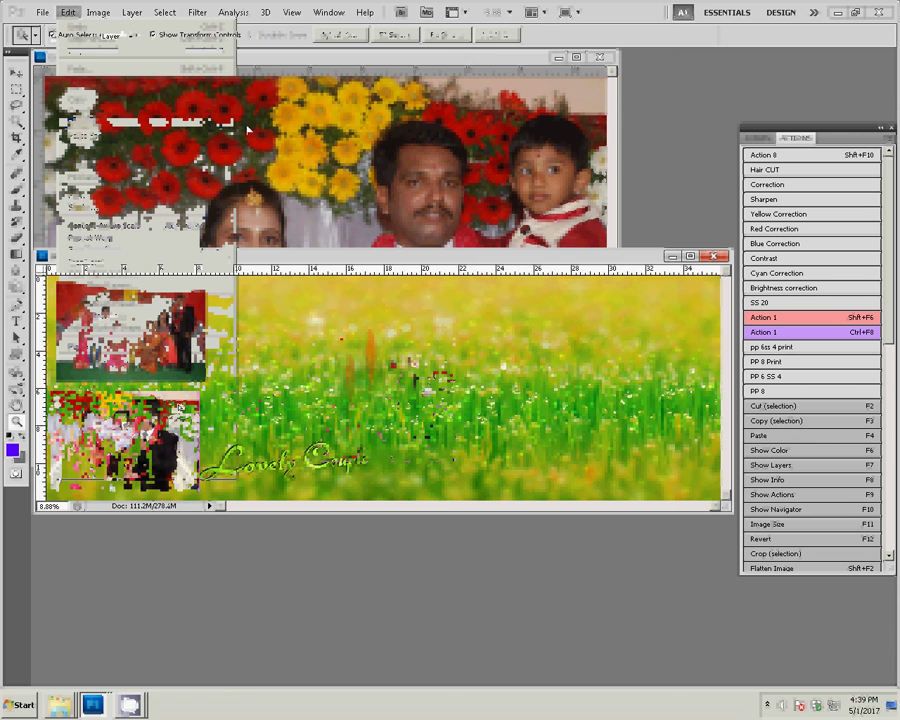
Resize the family photo to 8 inches wide via Image Size
click(247, 128)
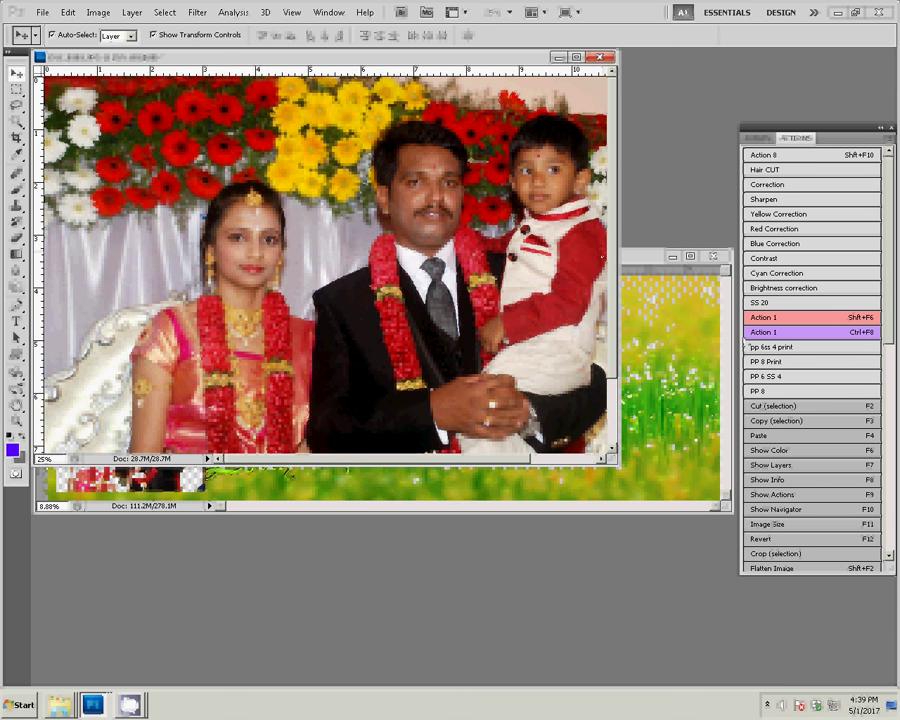
click(97, 12)
click(110, 106)
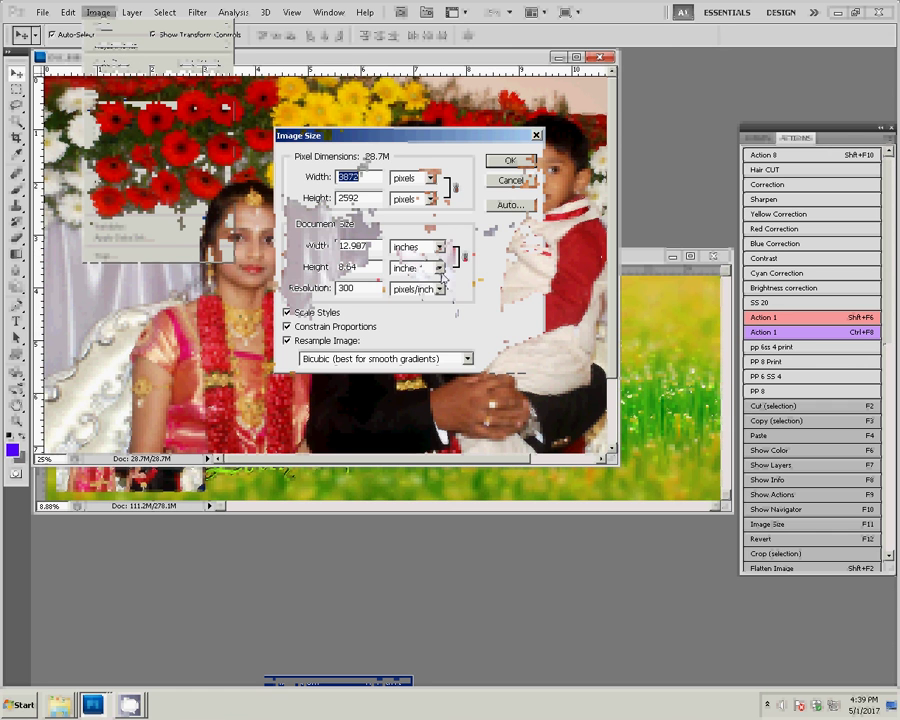
double_click(352, 245)
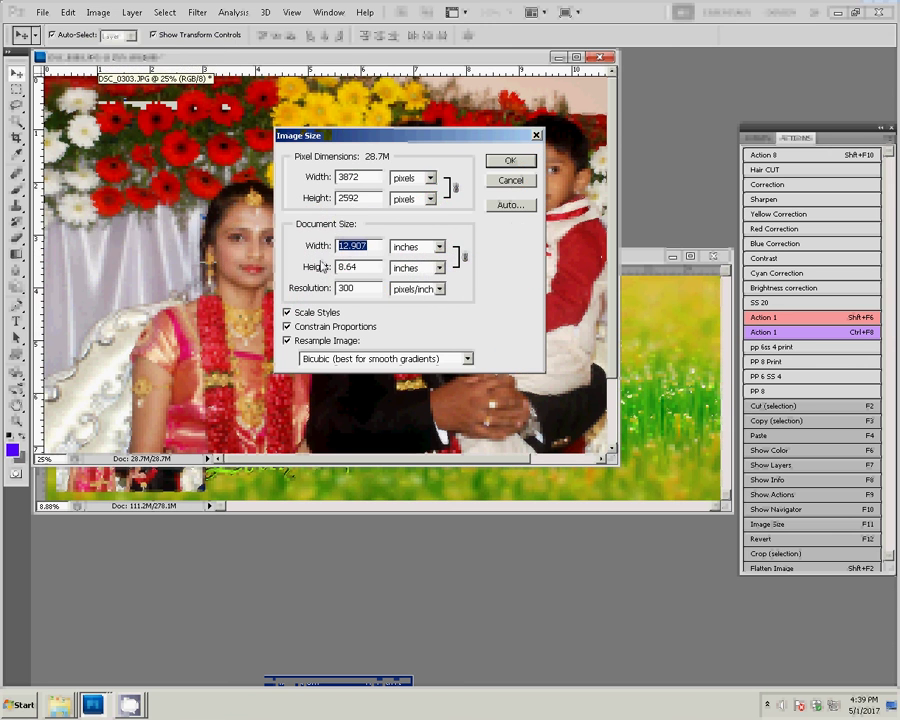
text(8)
click(509, 161)
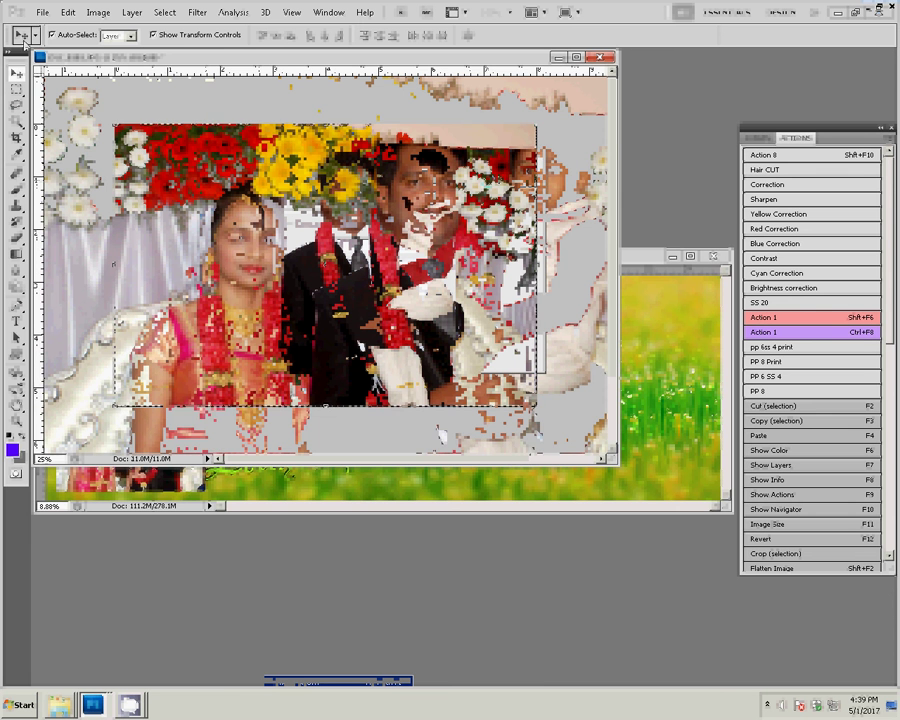
Cut the resized photo, close it, paste it beside the group photo, and bring up the photos folder
click(67, 12)
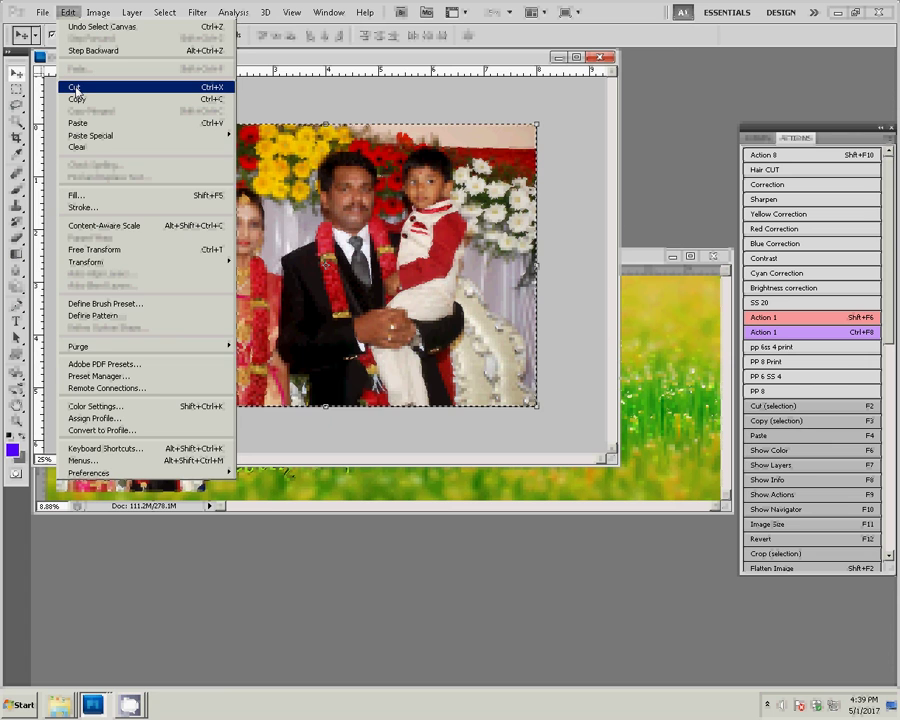
click(74, 88)
key(ctrl+w)
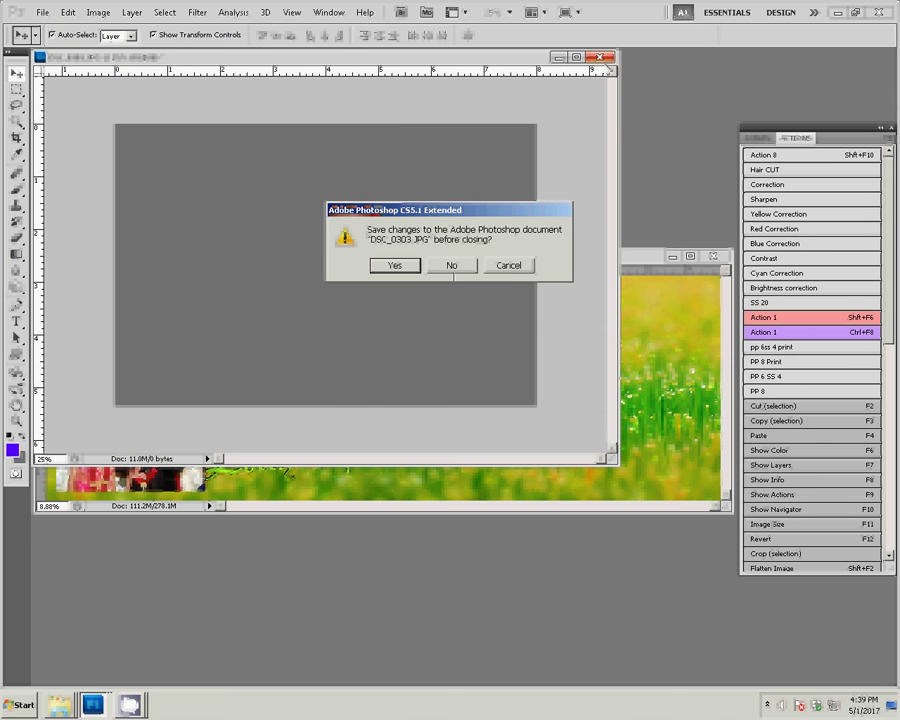
click(67, 12)
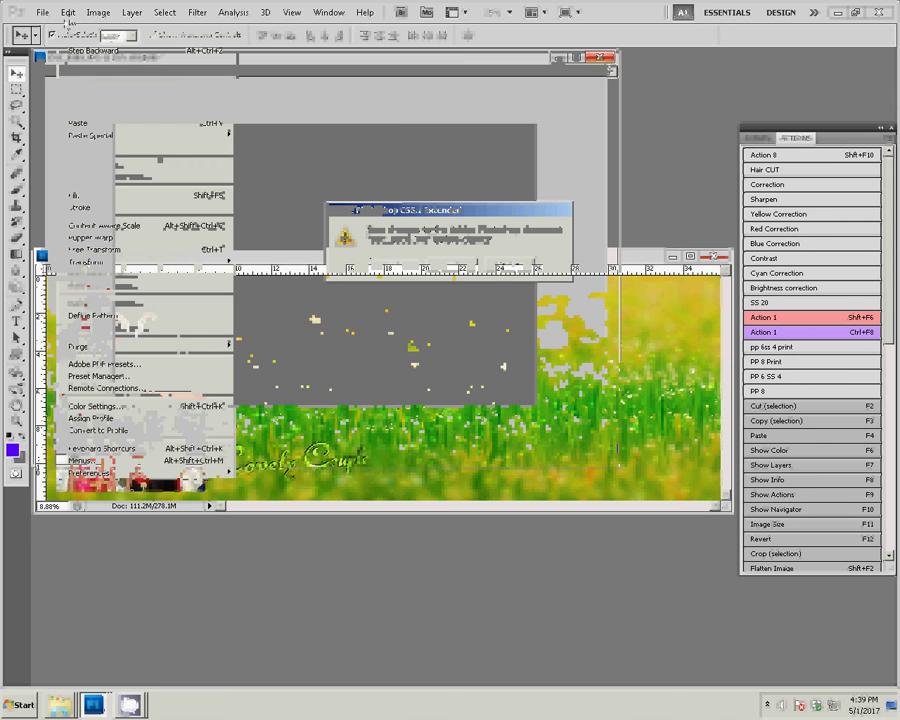
click(76, 123)
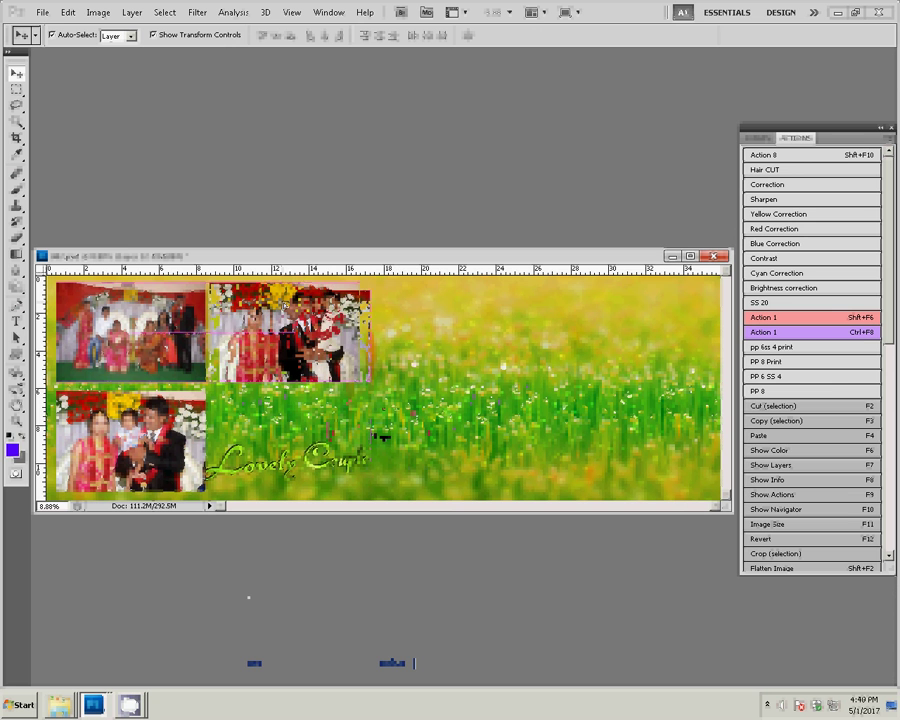
click(60, 704)
click(46, 676)
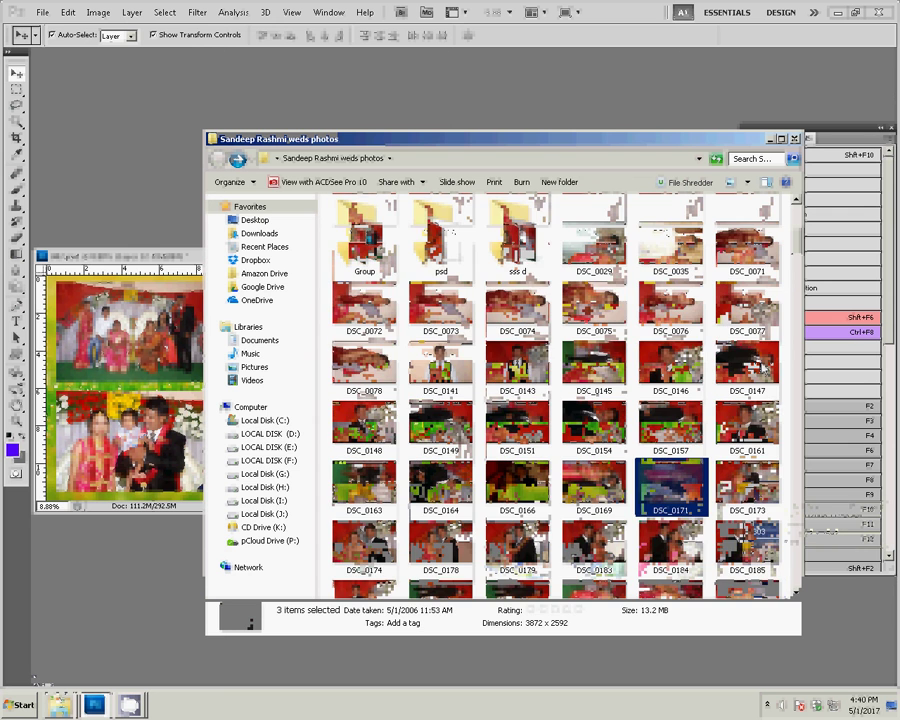
Paste the copied photos into the sss d folder, then return to Photoshop
scroll(765, 470, up, 5)
click(517, 240)
double_click(517, 240)
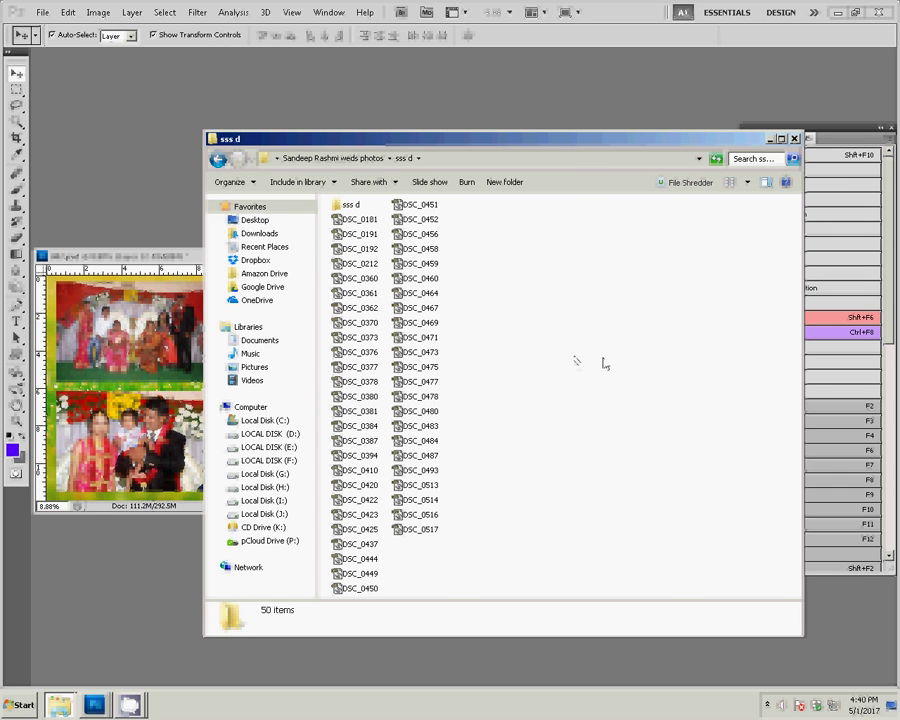
right_click(577, 286)
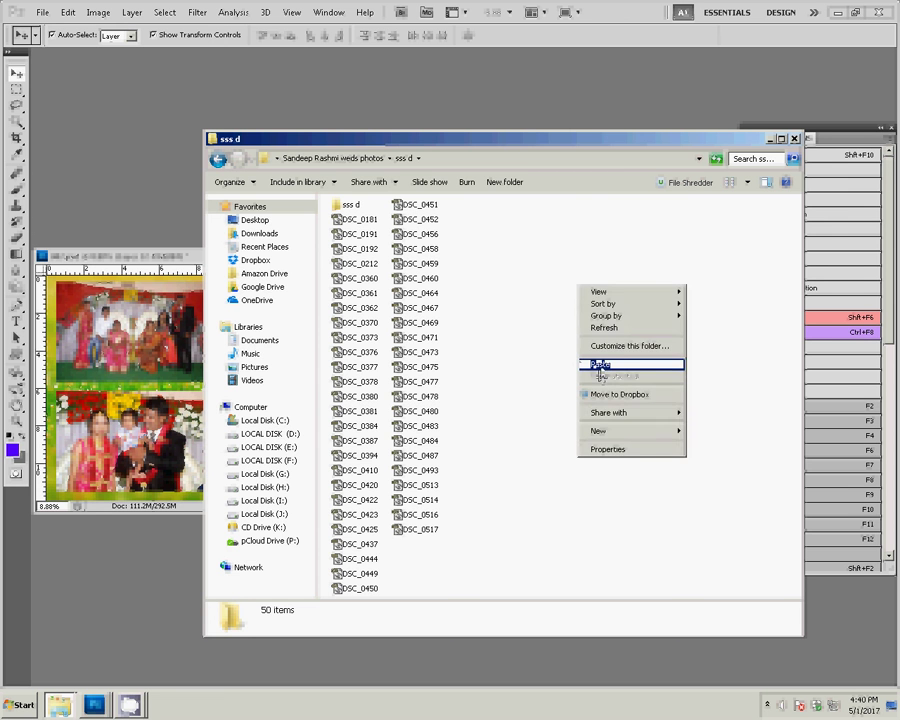
click(599, 366)
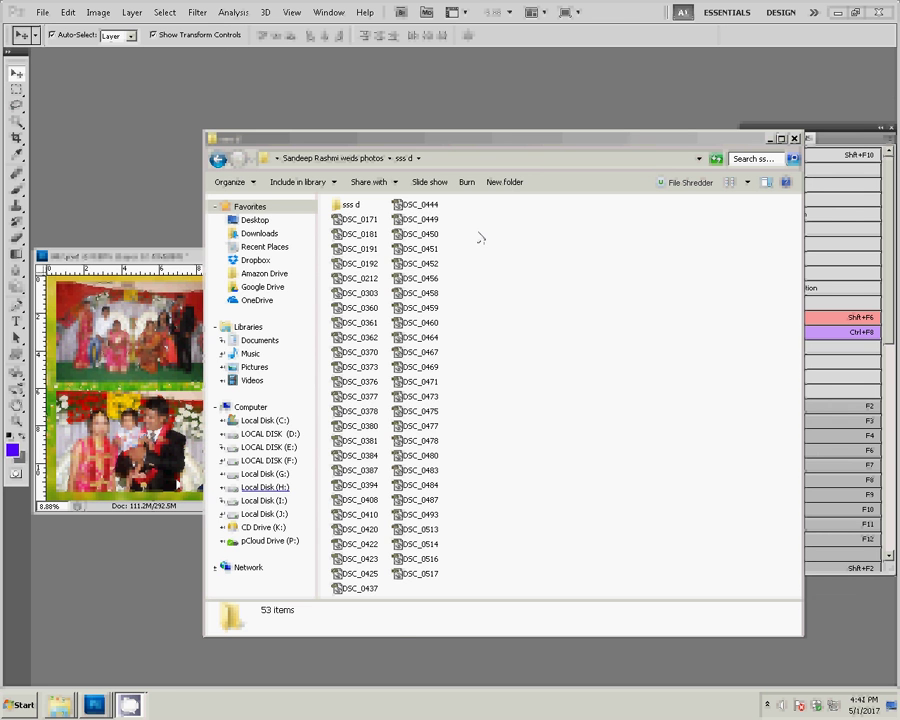
key(alt+Tab)
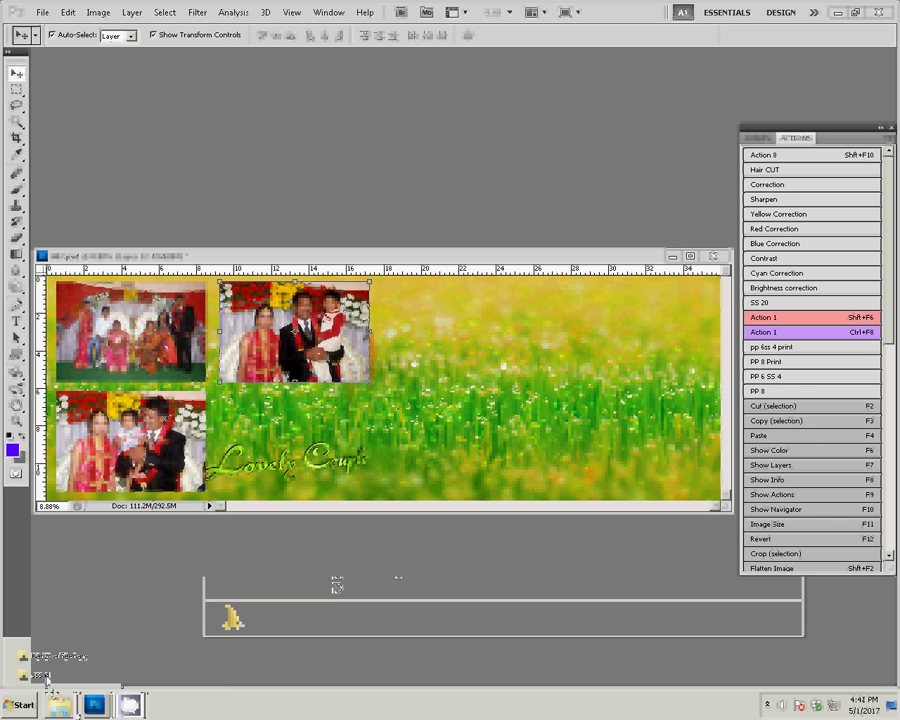
Switch between the sss d and Karizma Seenary Explorer windows from the taskbar
click(40, 675)
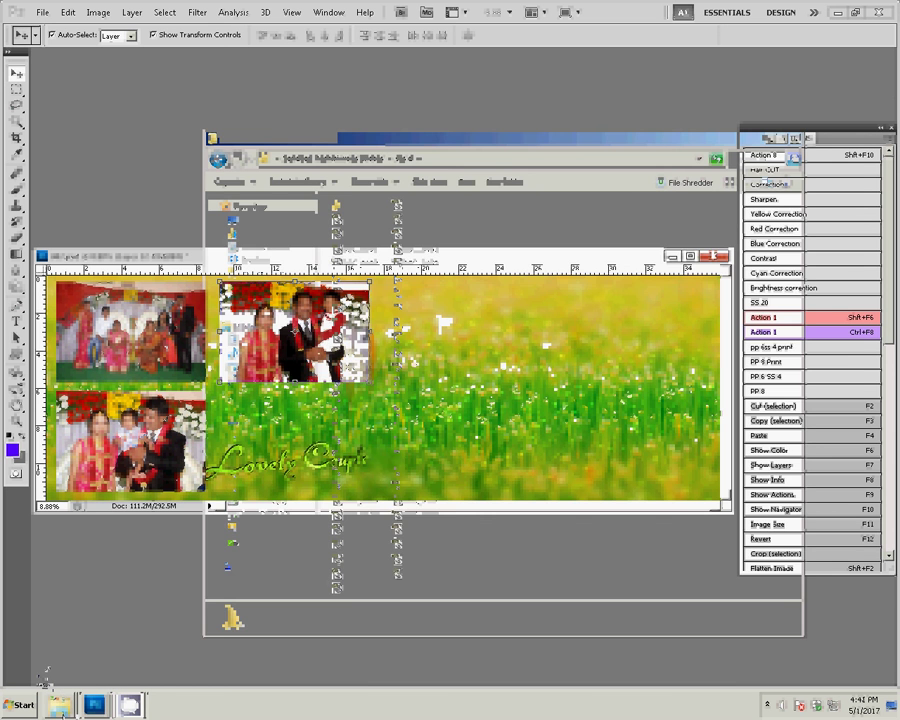
click(44, 664)
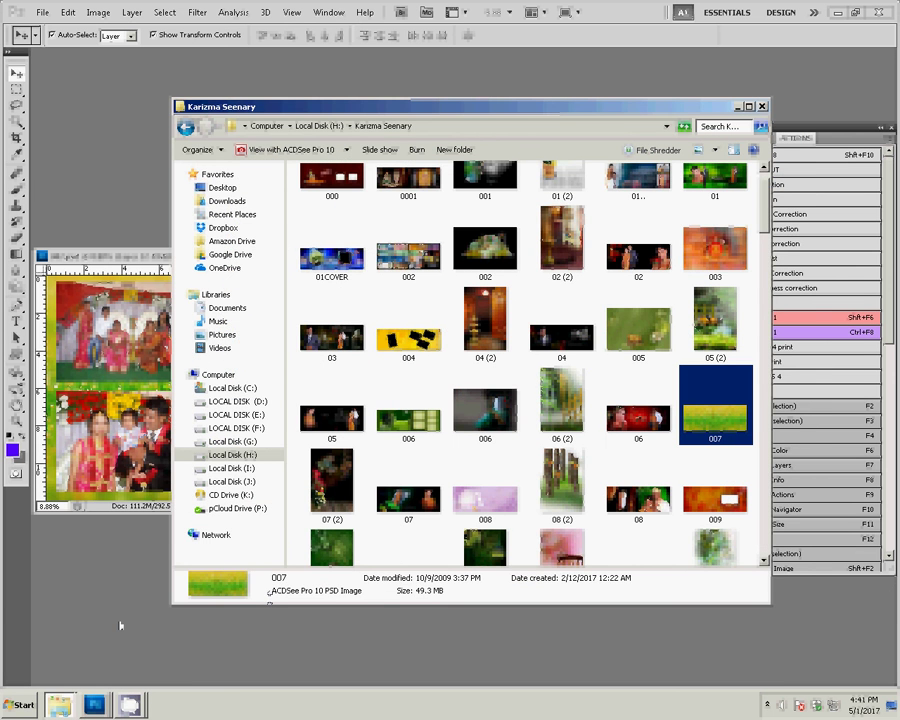
click(60, 705)
click(49, 658)
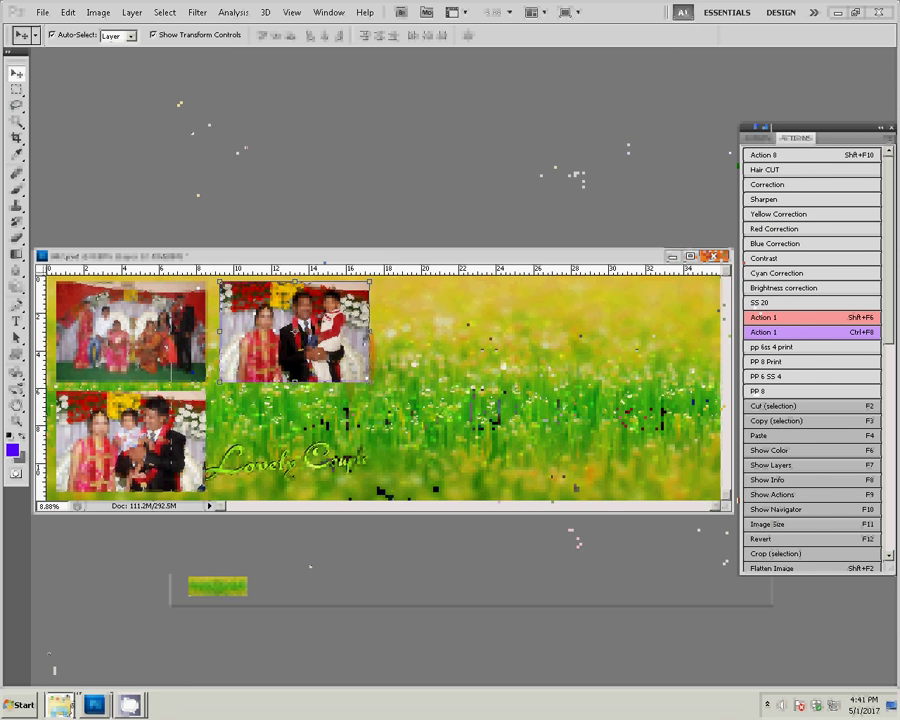
click(60, 705)
click(52, 678)
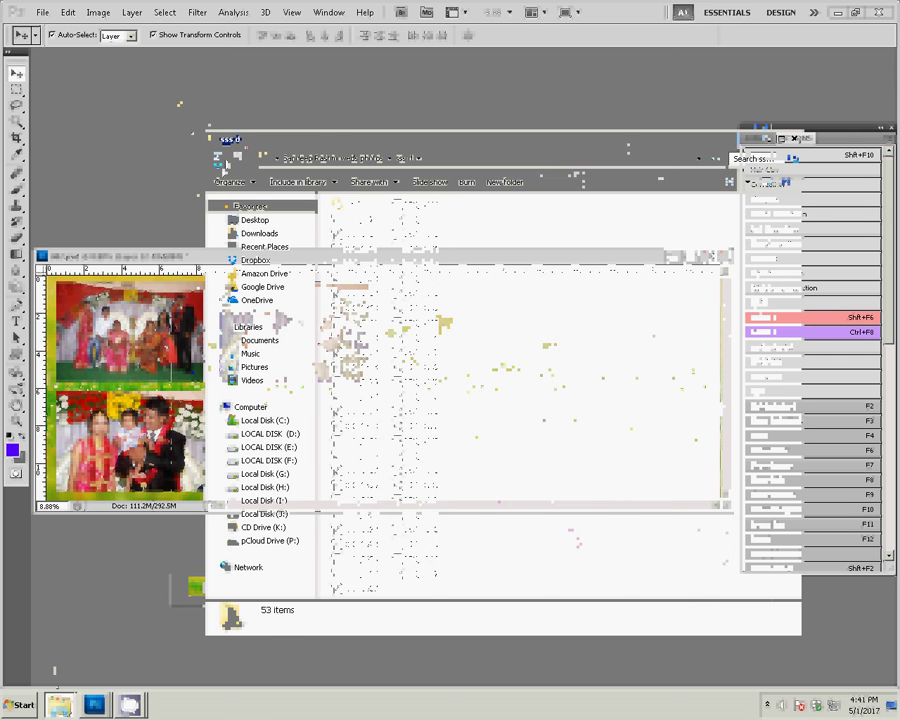
Go back to the wedding photos folder, pick DSC_0439, and return to Photoshop
click(220, 158)
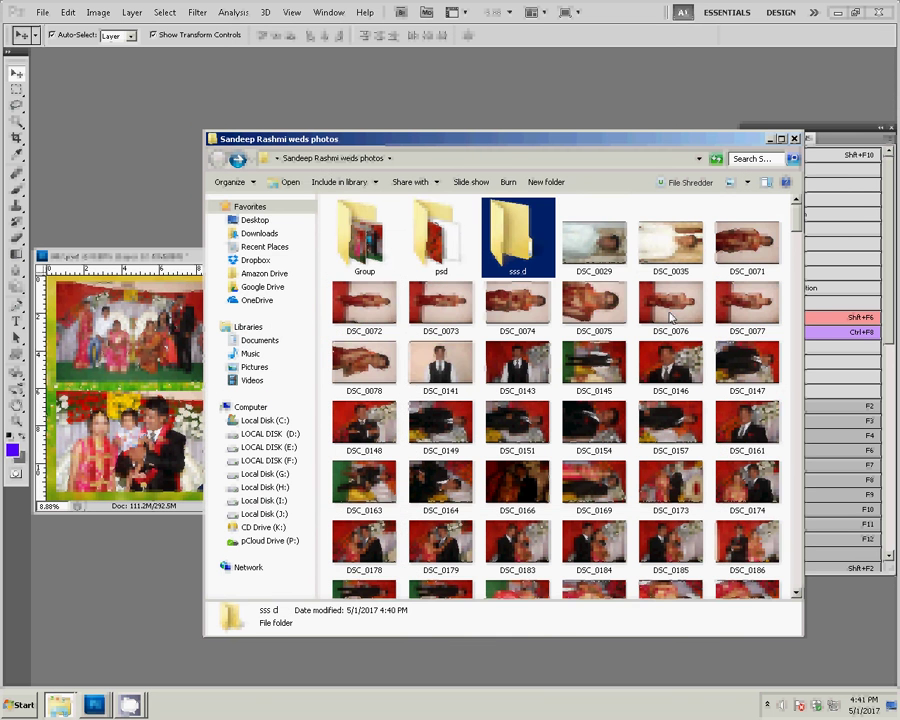
click(670, 316)
scroll(668, 318, down, 5)
scroll(666, 320, down, 3)
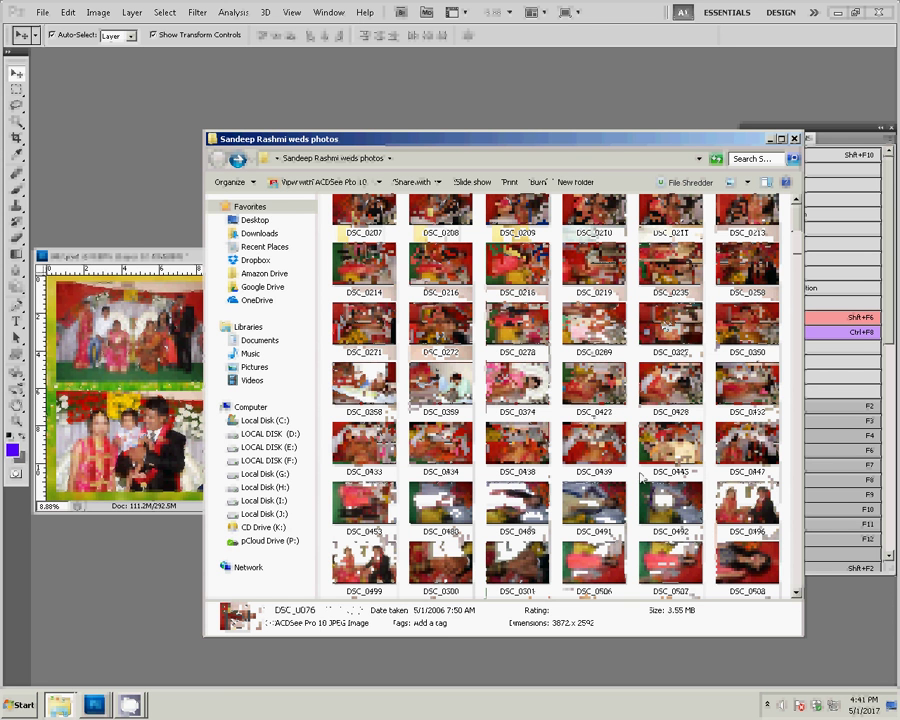
click(593, 455)
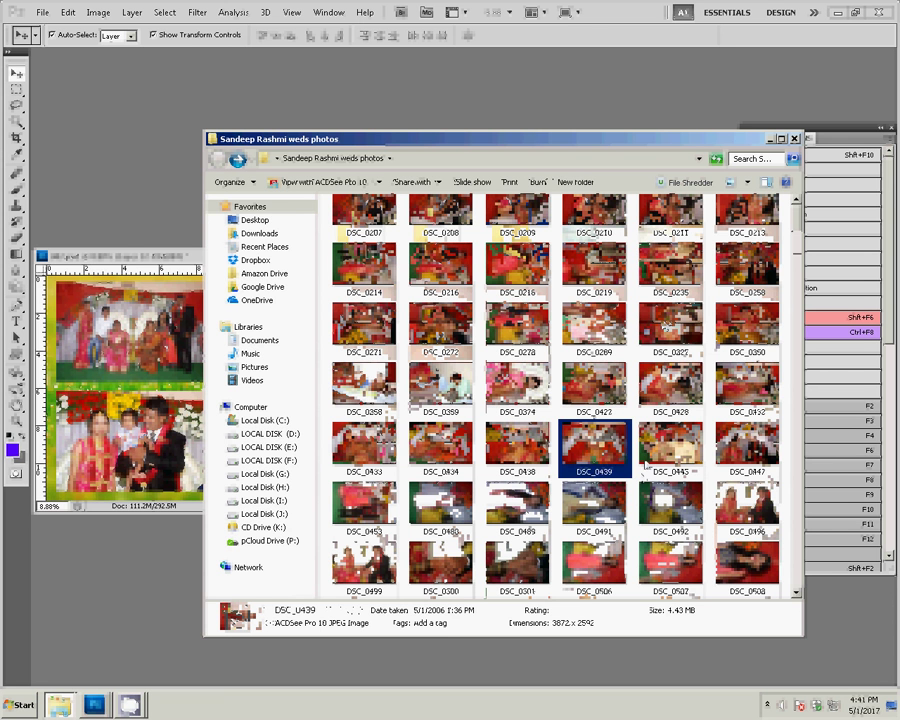
click(135, 568)
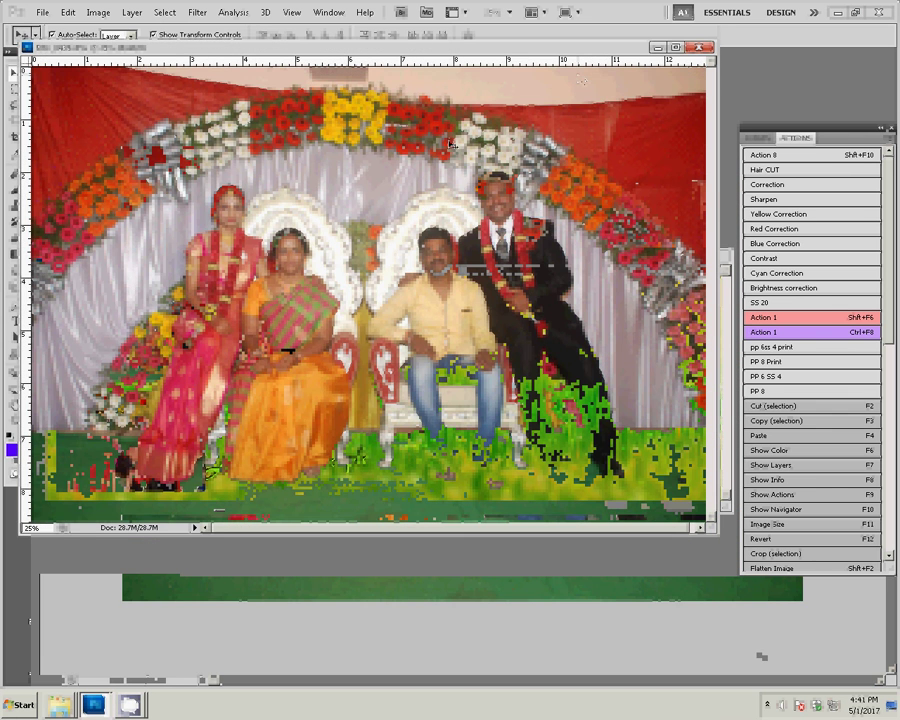
Close DSC_0439 without saving, paste it into the collage's bottom-right slot, and reopen the photos folder
key(F11)
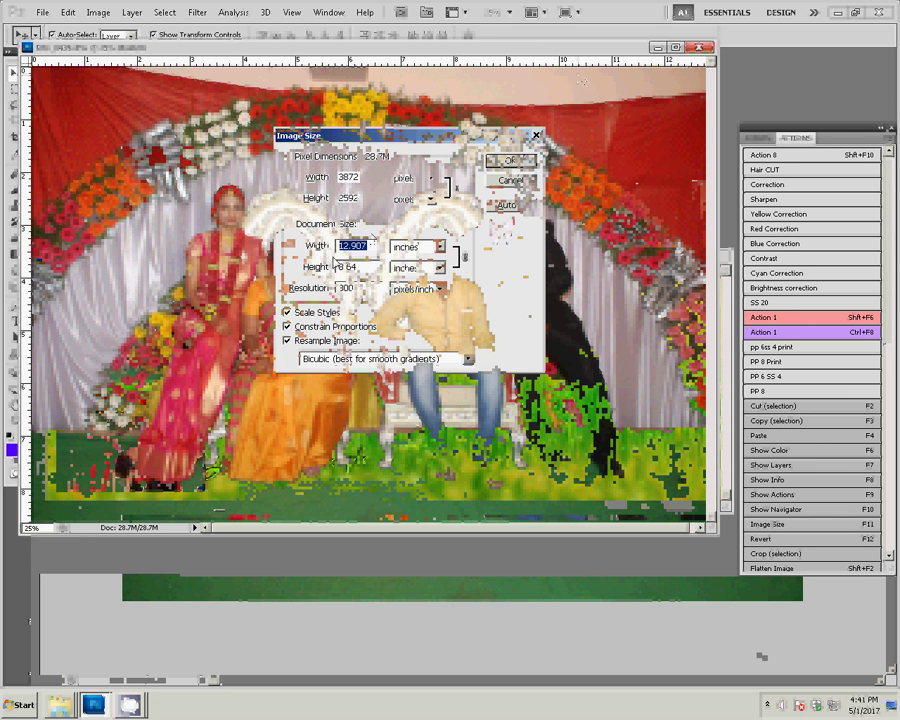
key(Return)
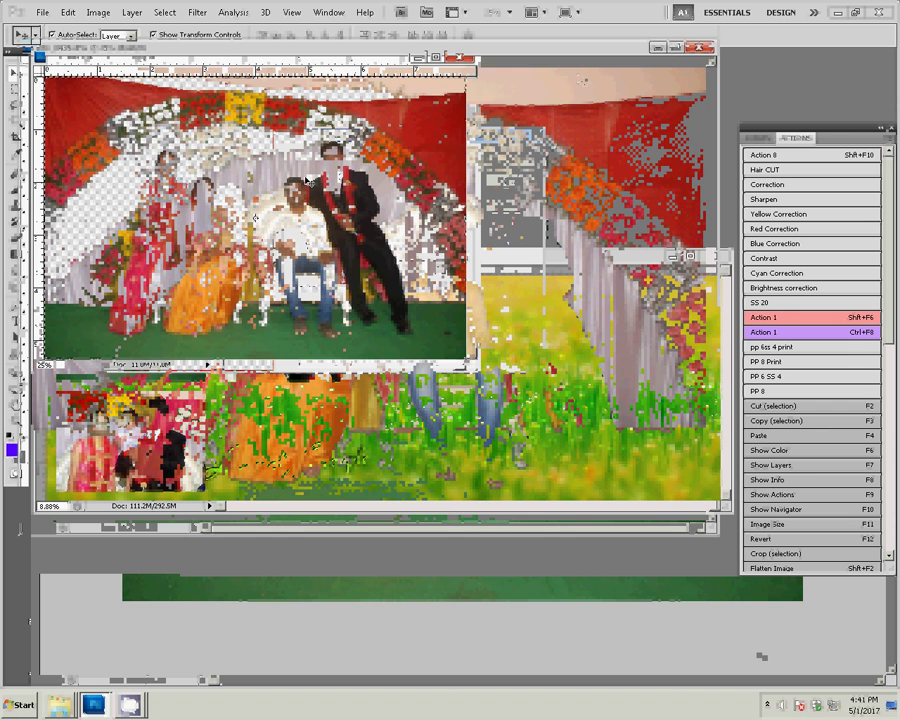
key(ctrl+w)
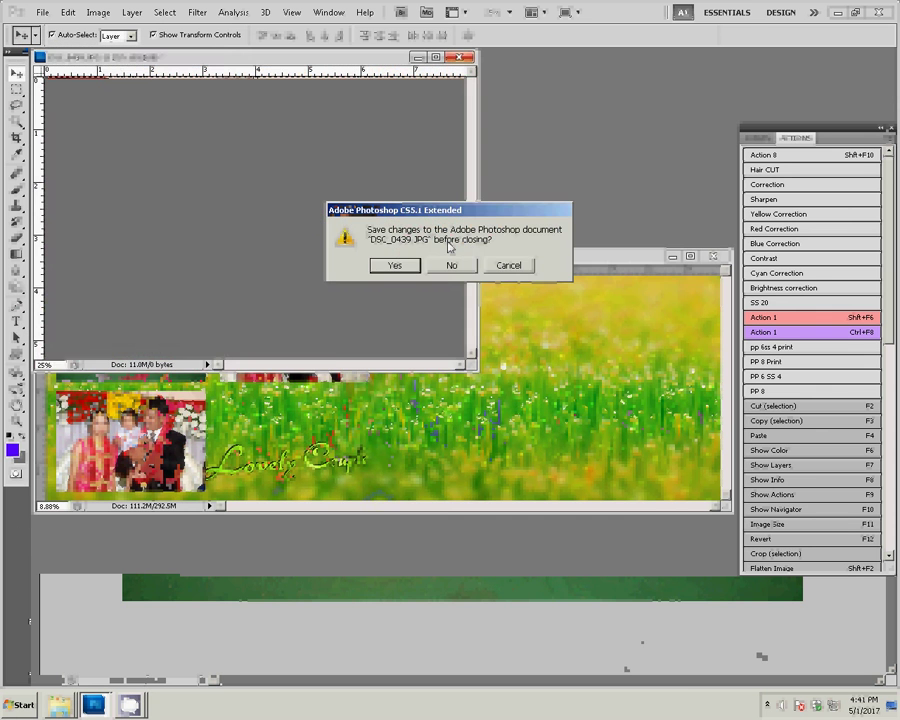
key(n)
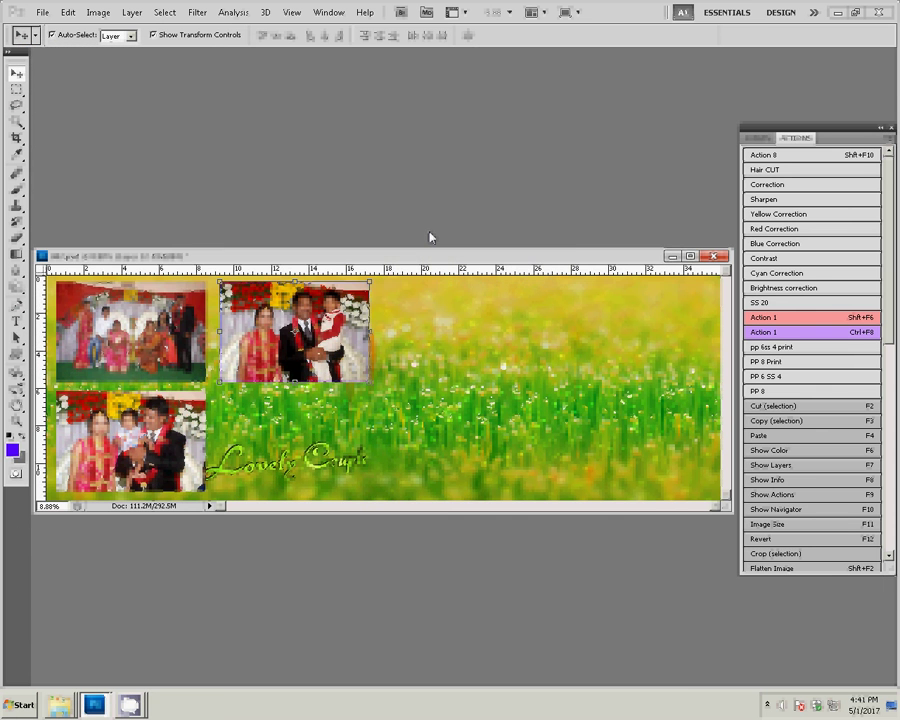
key(shift+F6)
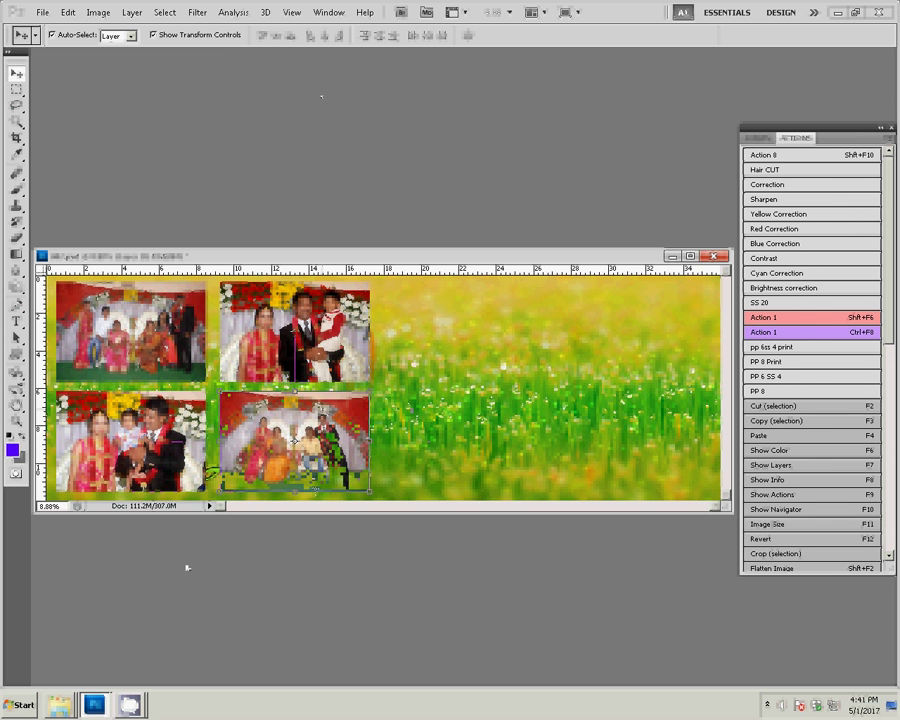
click(60, 702)
click(78, 674)
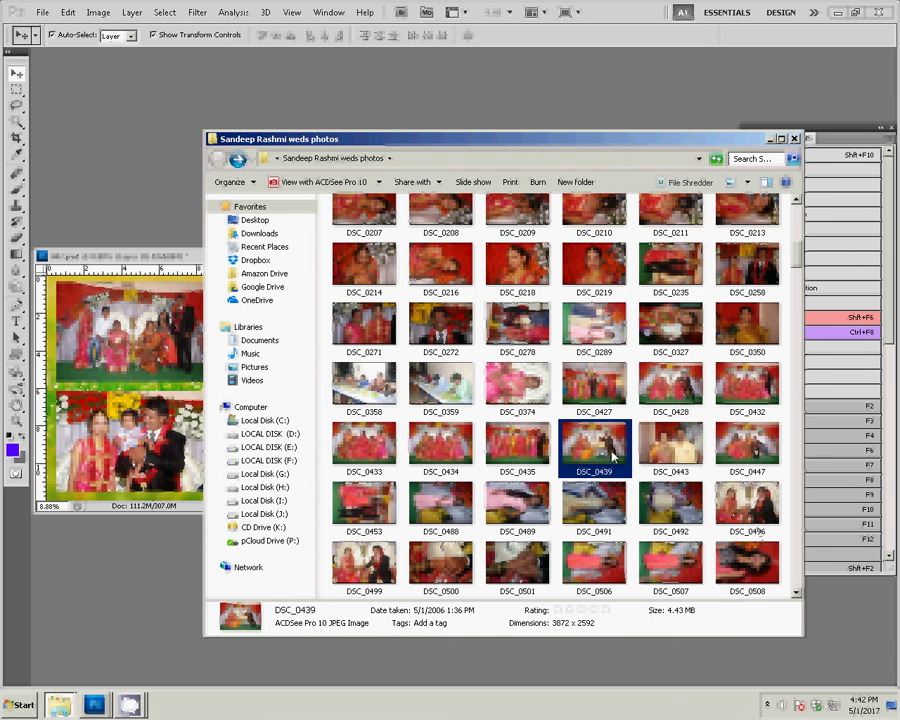
mouse_move(594, 444)
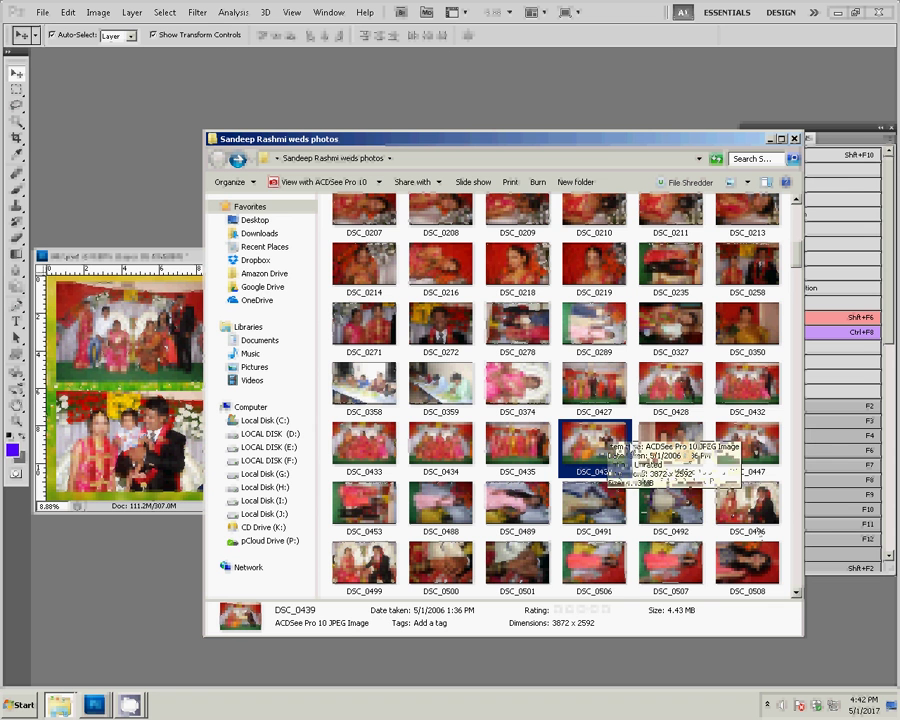
Browse into the sss d folder and back out to the wedding photos folder
scroll(676, 455, up, 10)
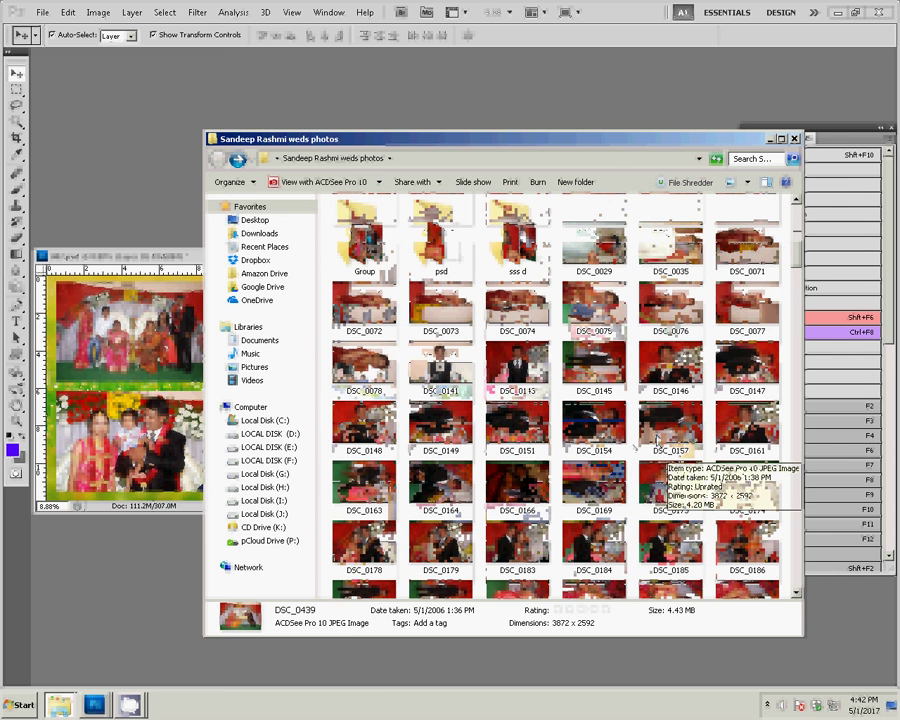
click(518, 238)
double_click(518, 238)
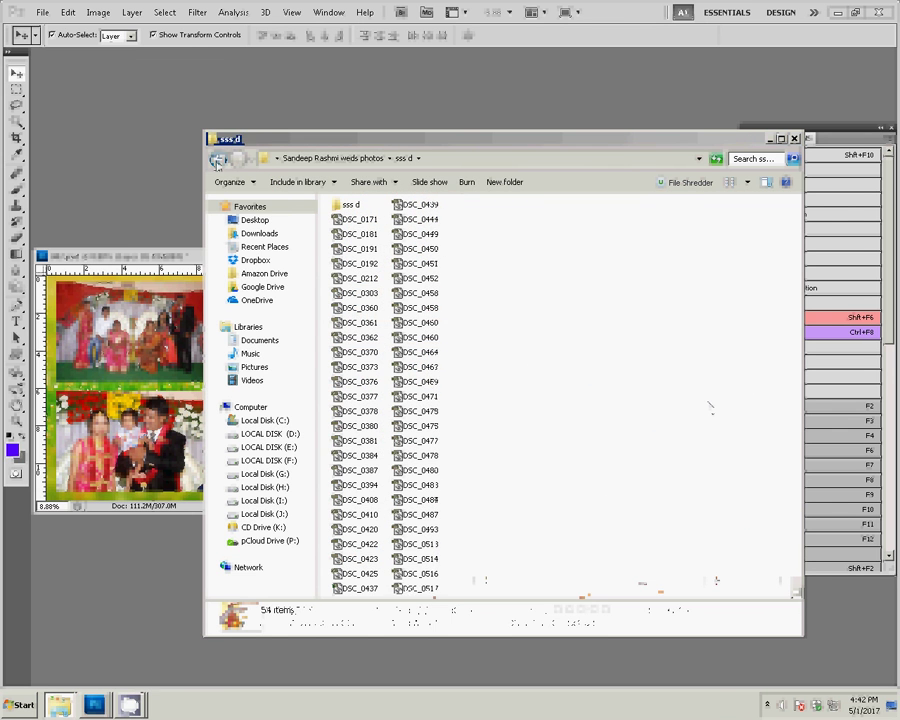
click(217, 160)
click(517, 238)
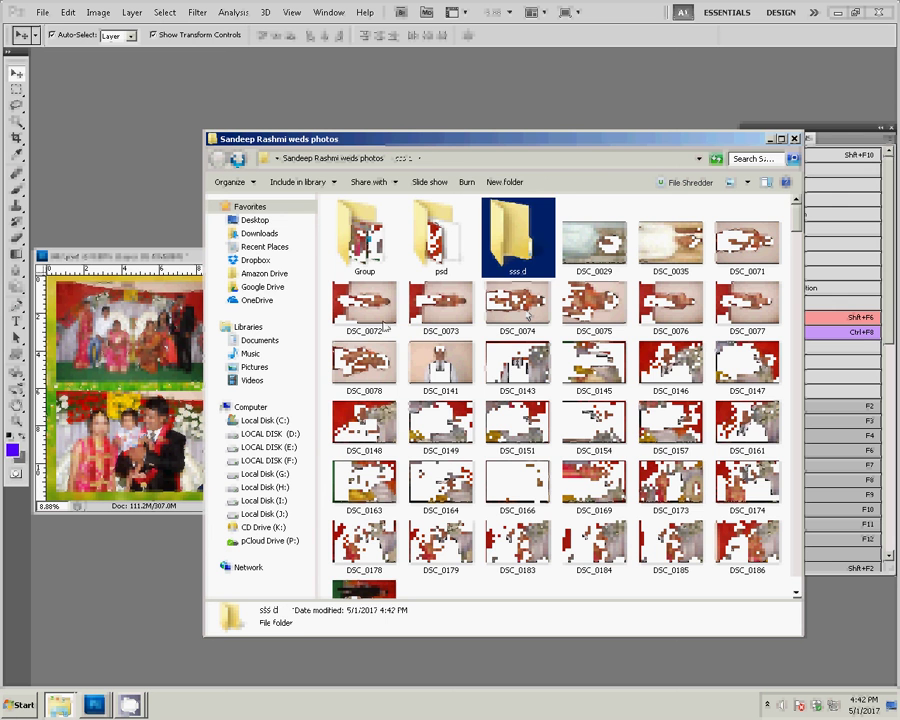
scroll(733, 477, down, 3)
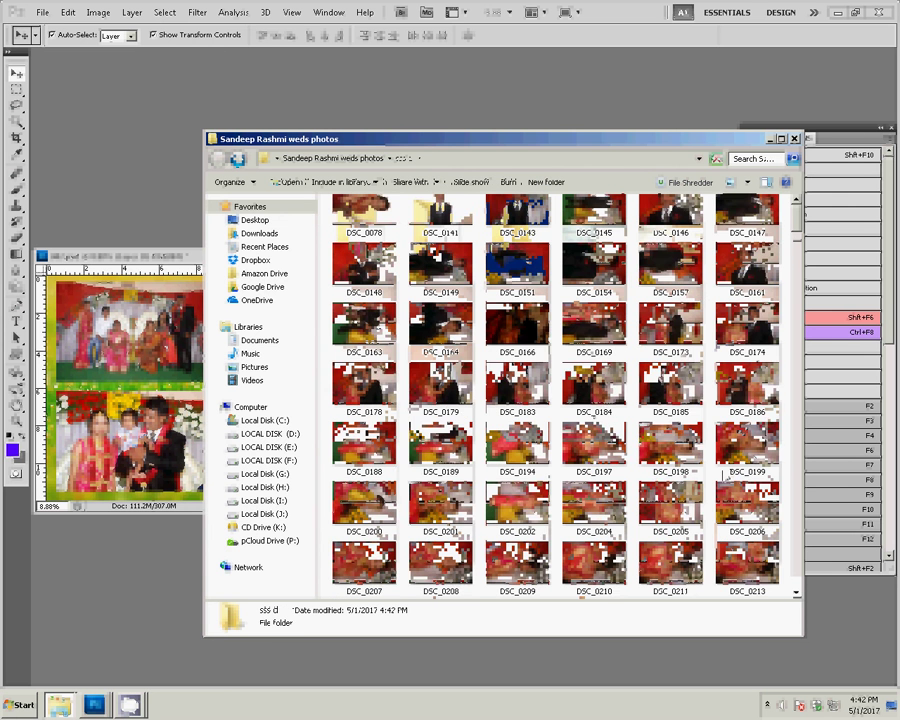
scroll(730, 477, down, 3)
scroll(723, 477, down, 3)
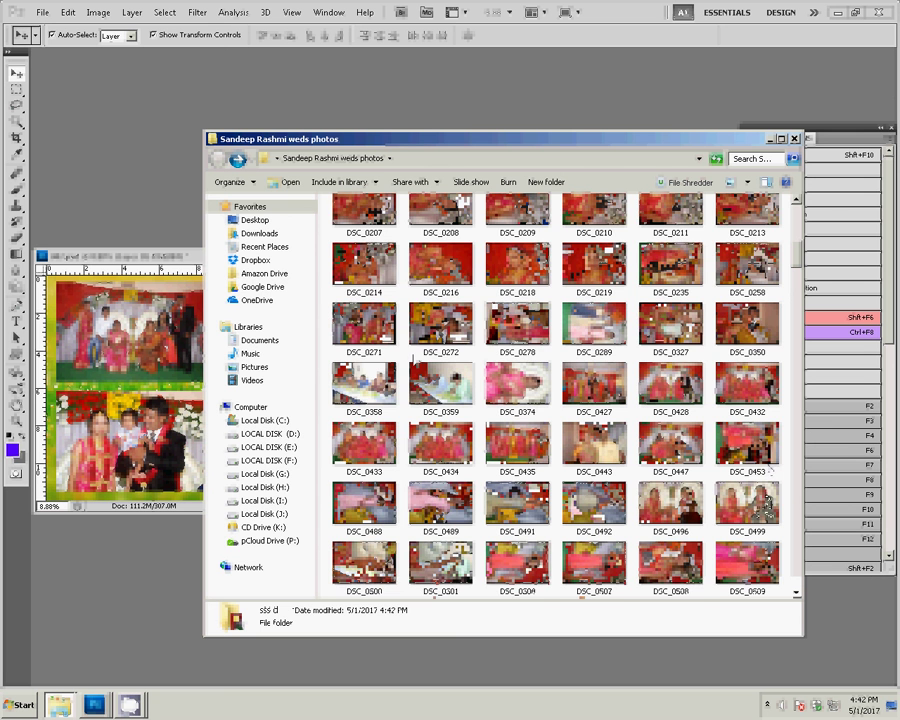
scroll(541, 330, up, 10)
Open the Group folder, select DSC_0462, and switch to Photoshop
click(377, 268)
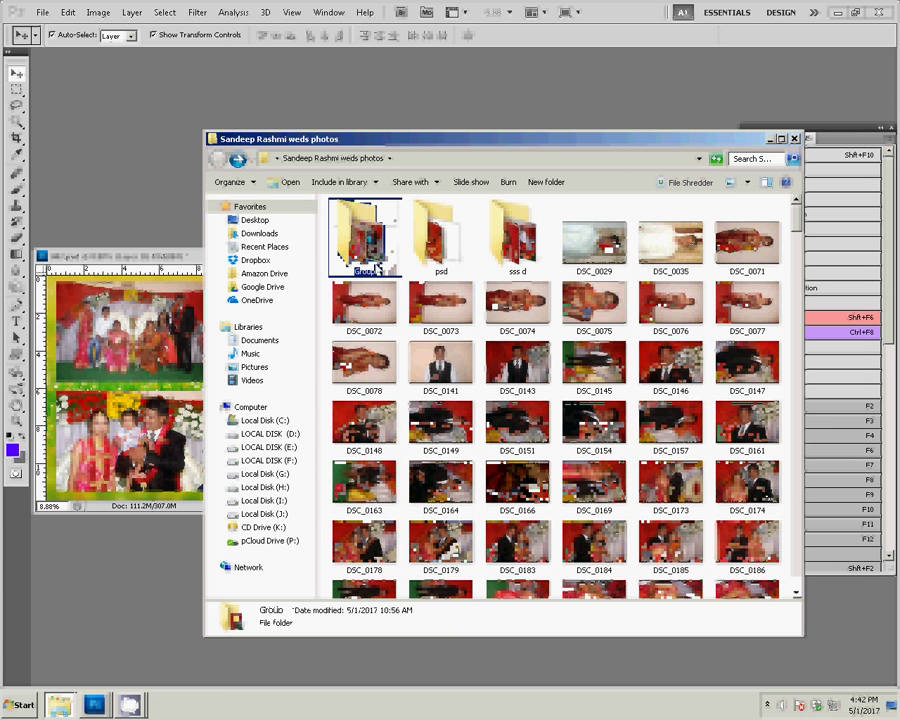
double_click(377, 268)
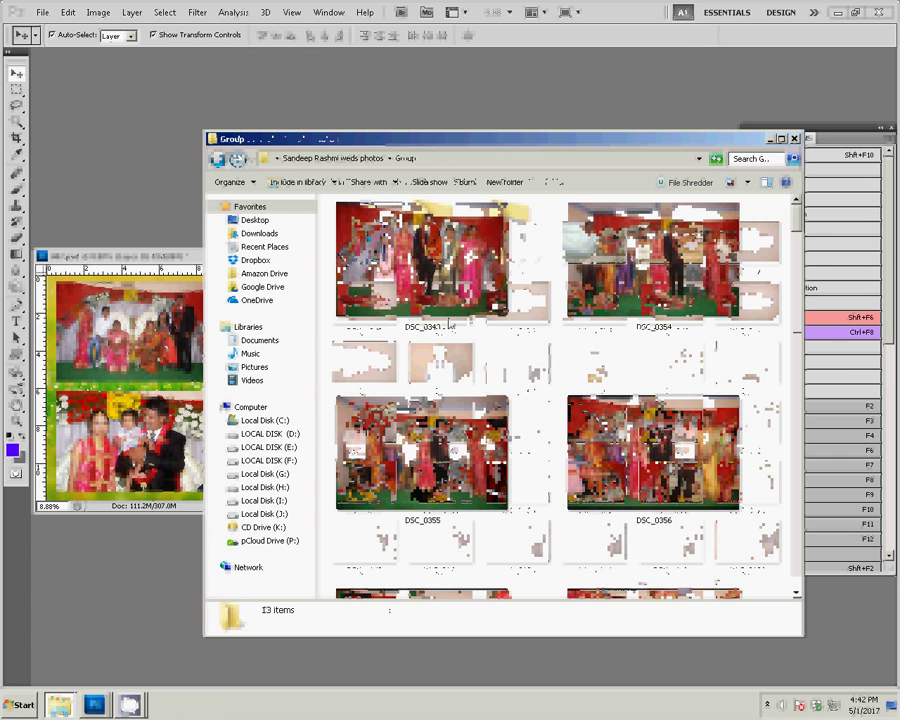
scroll(500, 335, down, 1)
scroll(566, 347, down, 2)
scroll(566, 347, down, 2)
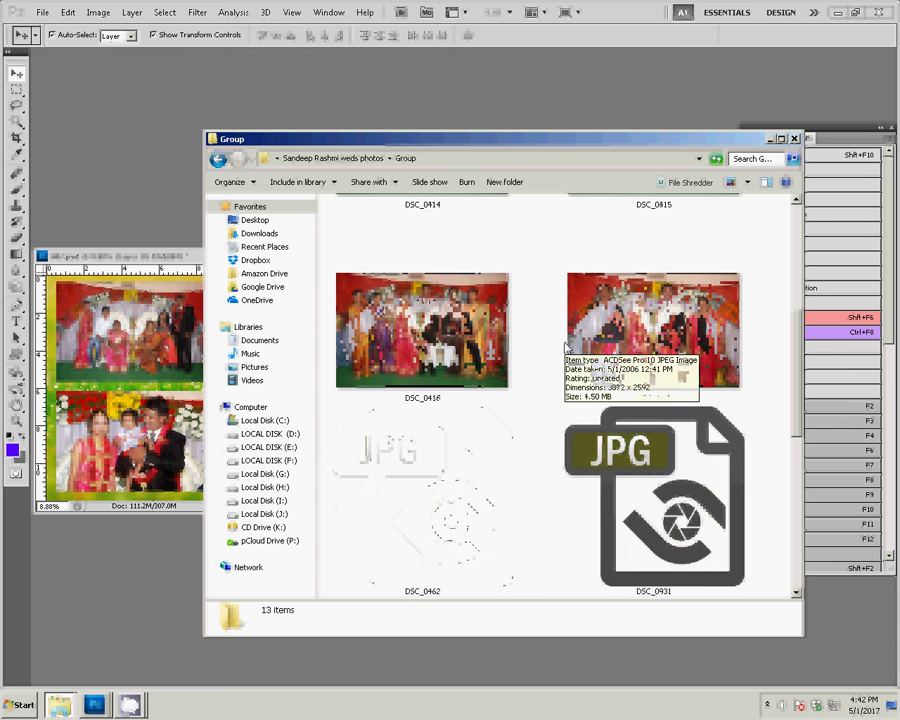
scroll(566, 347, down, 1)
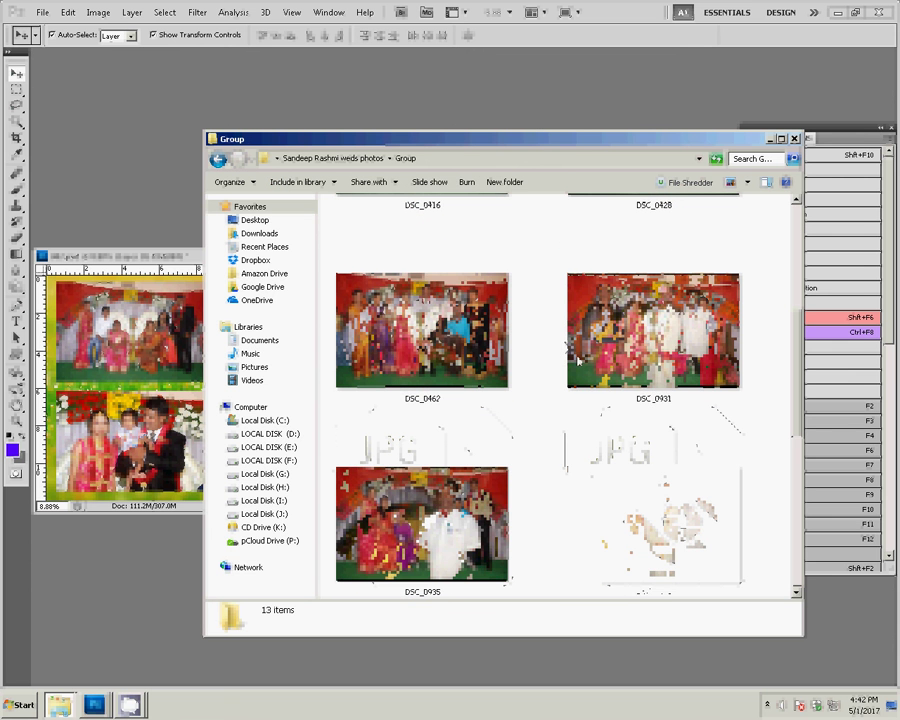
click(422, 330)
key(alt+Tab)
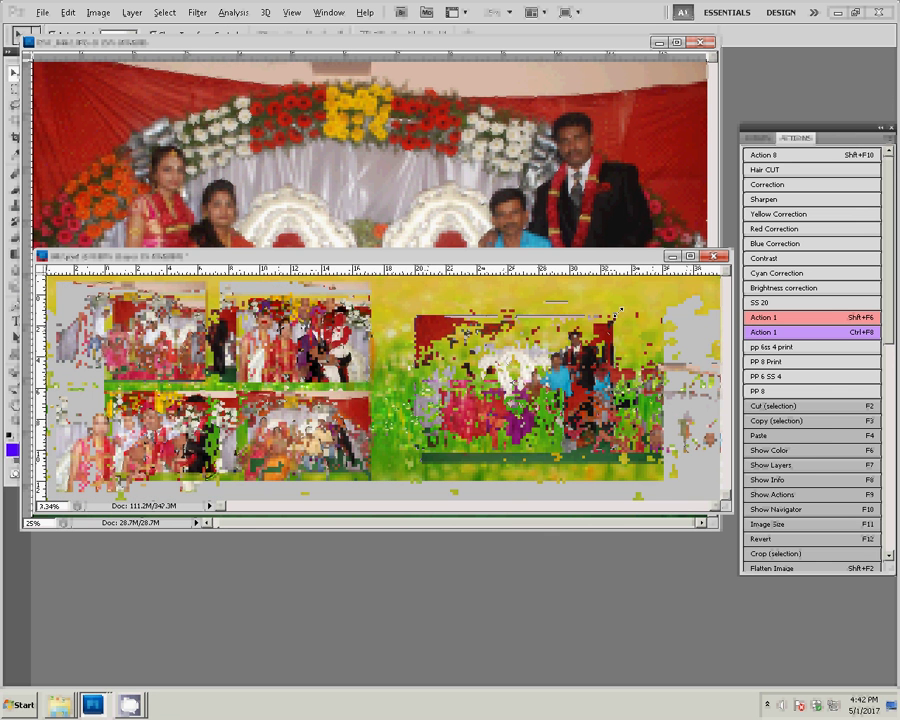
Scale the DSC_0462 group photo to fill the collage's right side and extend the right-hand small photos to meet it
drag(617, 314, 675, 288)
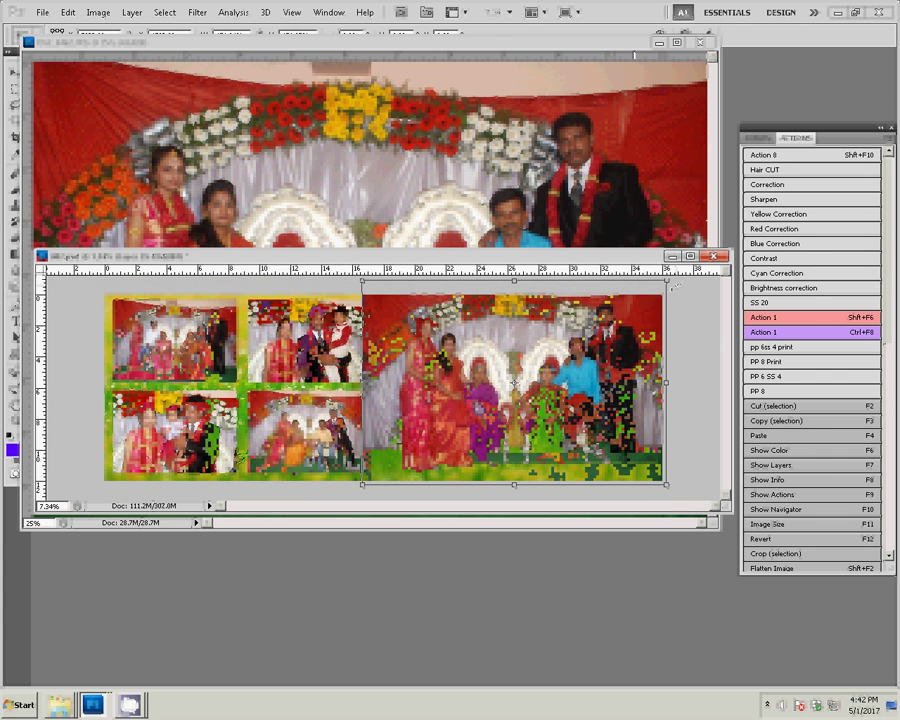
key(Return)
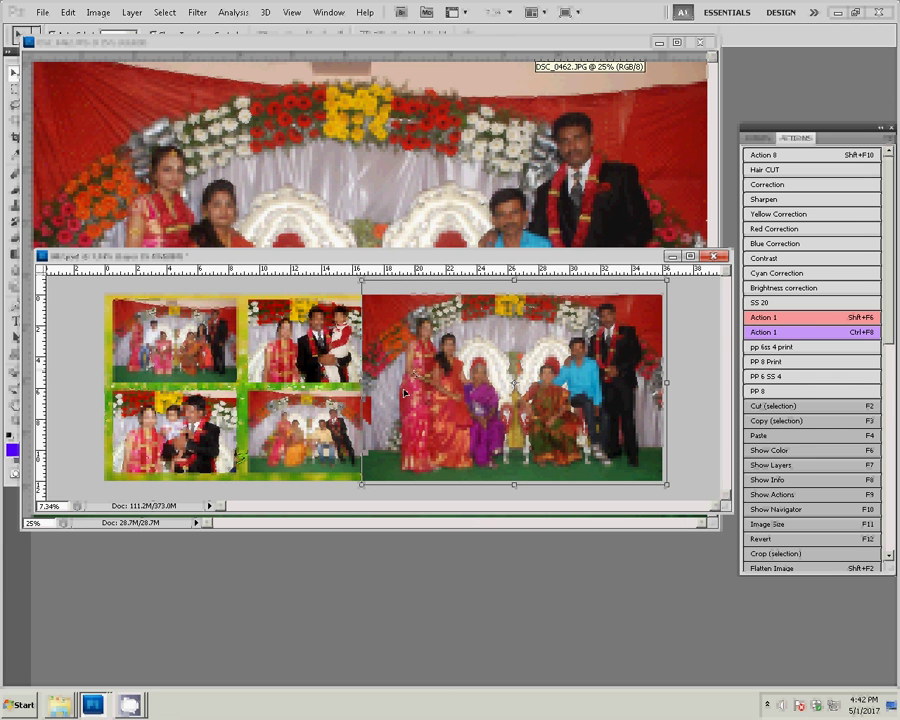
key(ctrl+bracketleft)
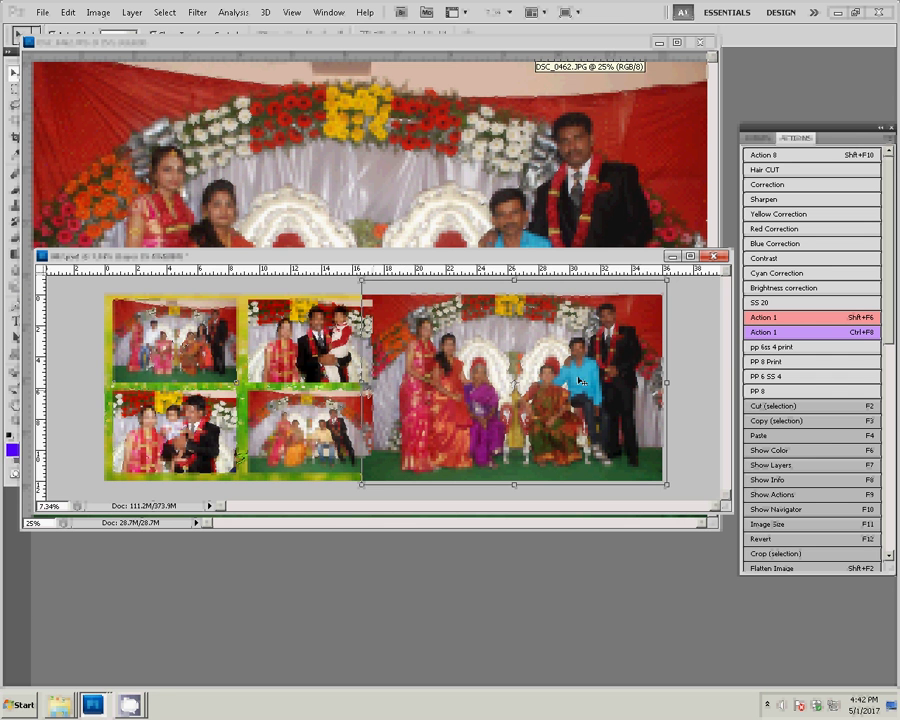
key(ctrl+Tab)
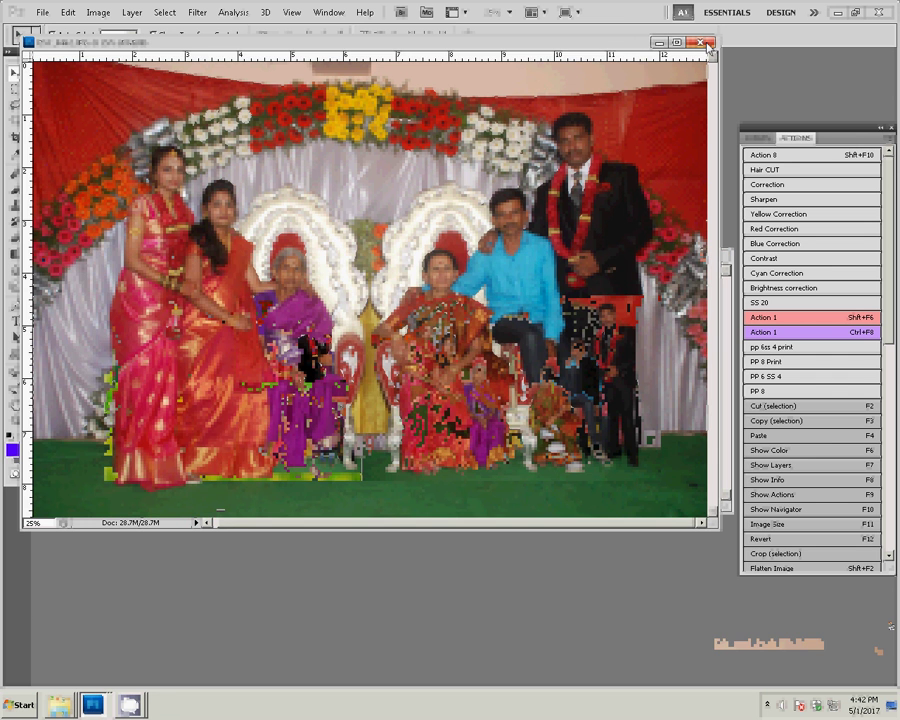
Close the DSC_0462 photo and move Explorer from the Group folder up to the sss d folder
click(708, 45)
mouse_move(93, 705)
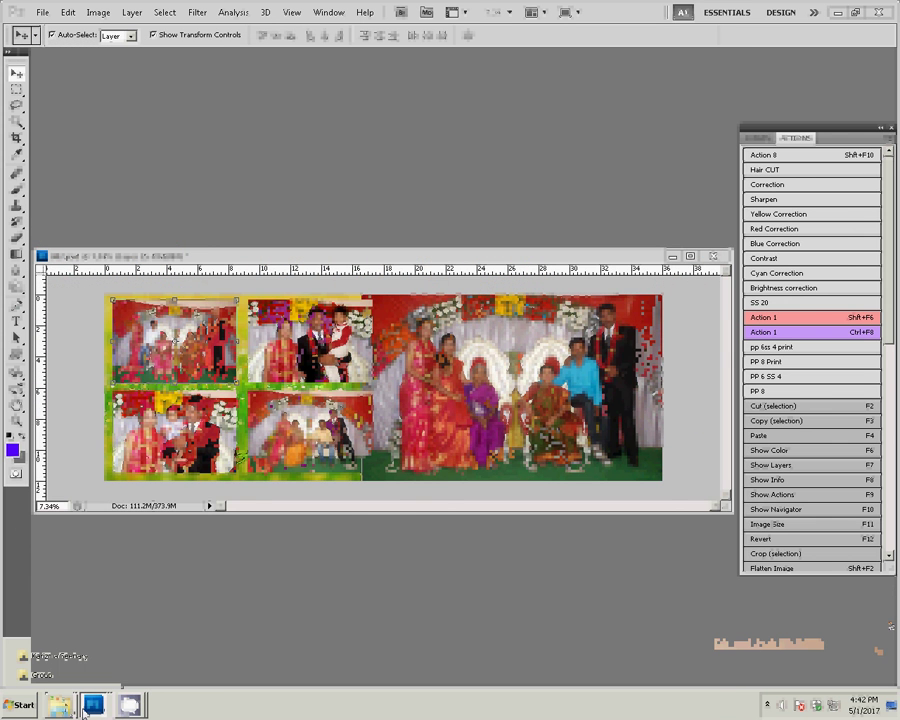
click(42, 674)
click(498, 314)
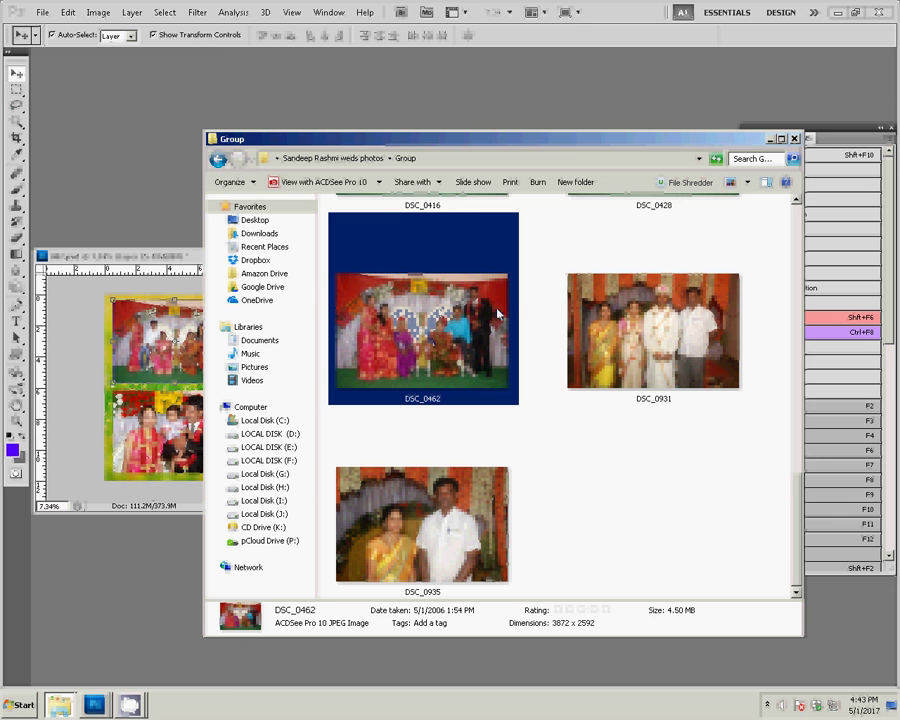
key(BackSpace)
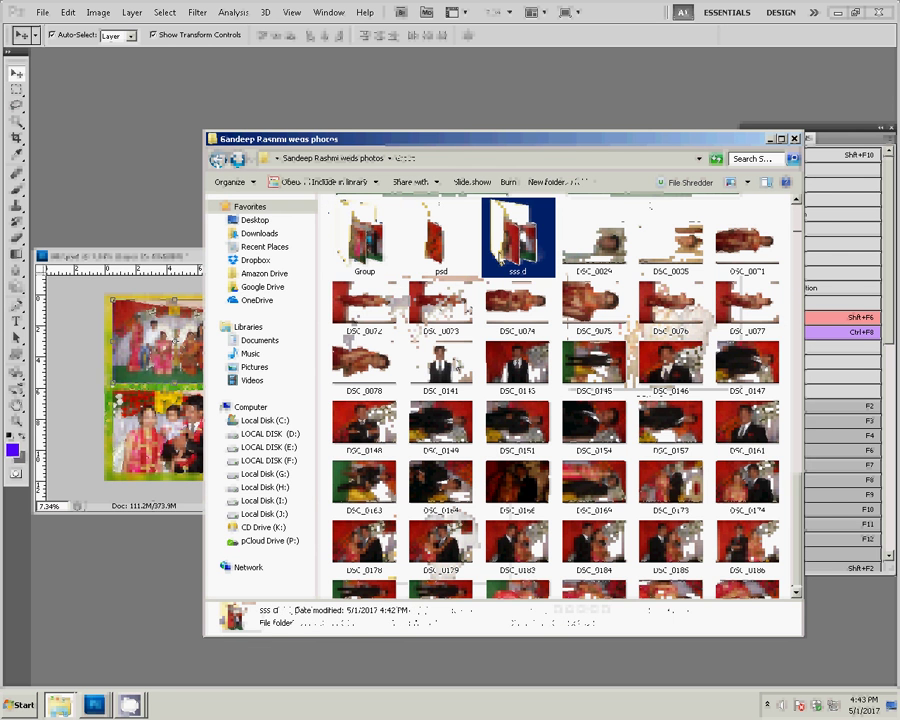
key(Return)
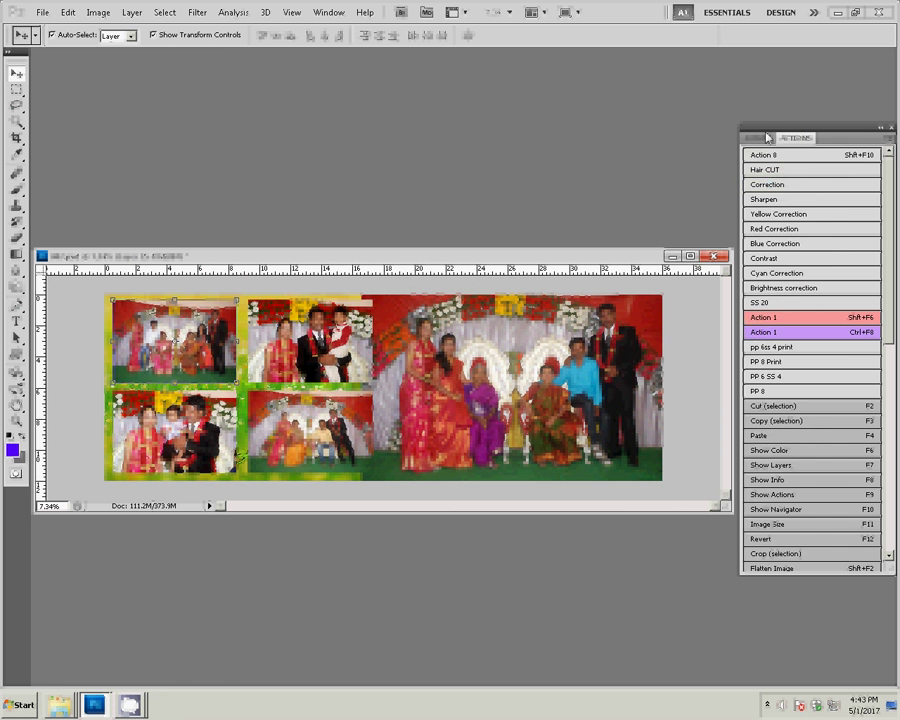
Give Layer 15, the top-left photo, a 22 px near-white Stroke layer effect
click(767, 137)
click(779, 568)
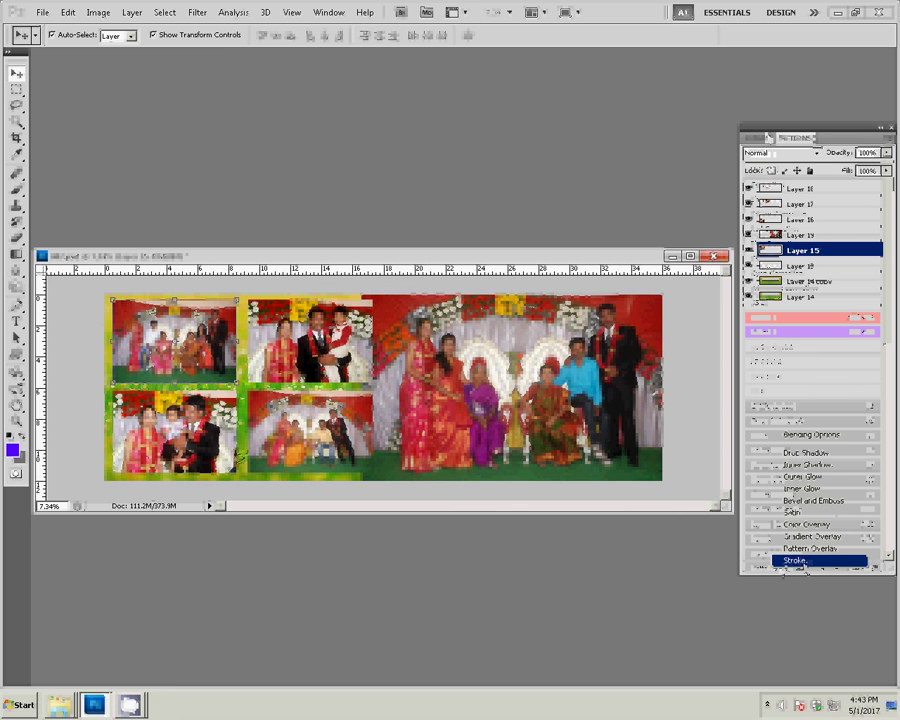
click(796, 561)
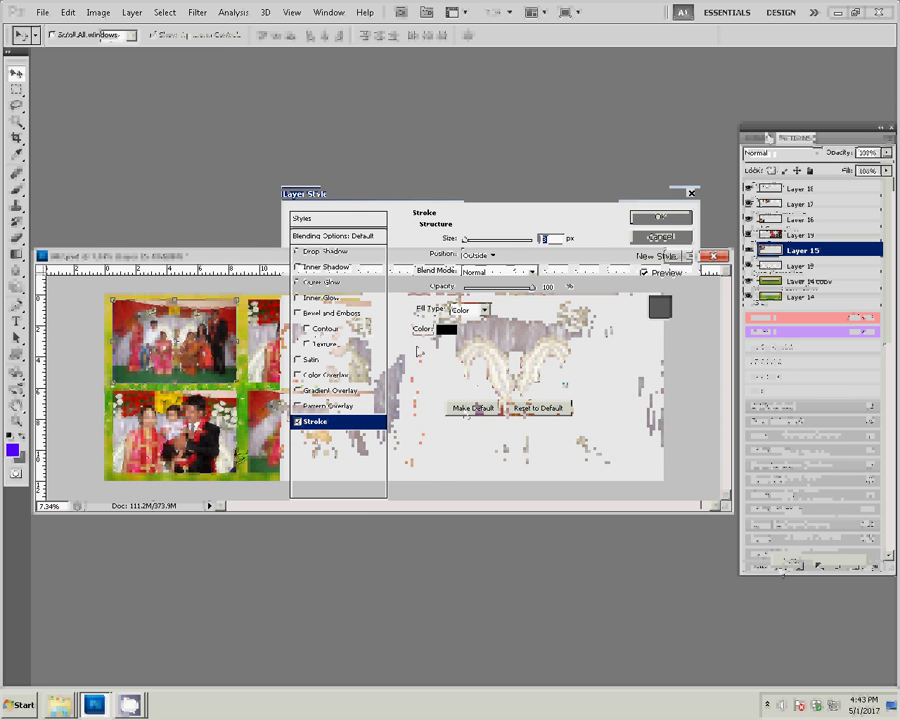
click(446, 329)
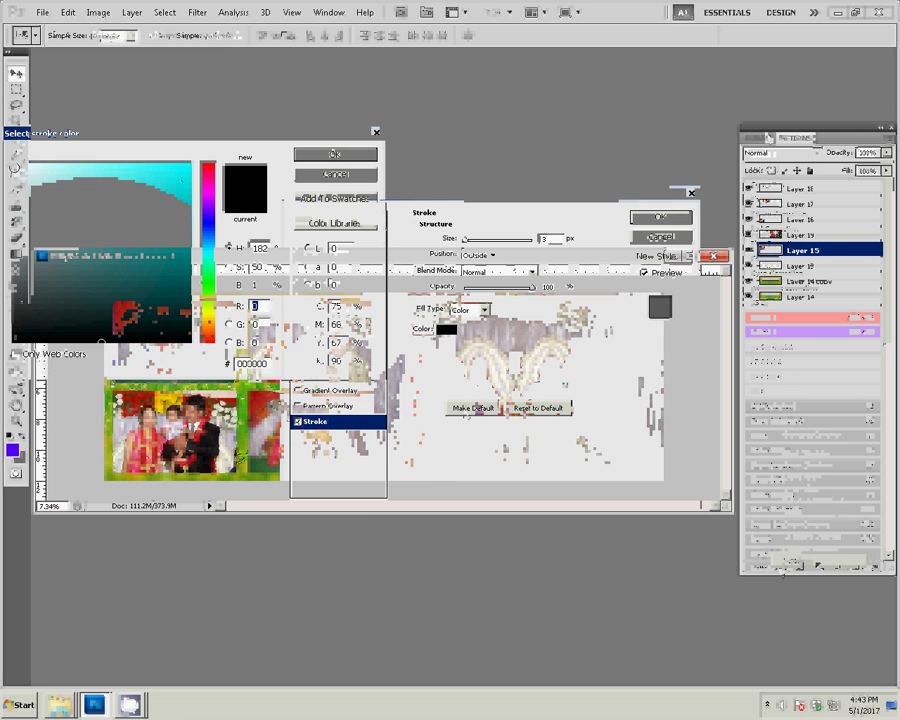
click(29, 163)
click(330, 156)
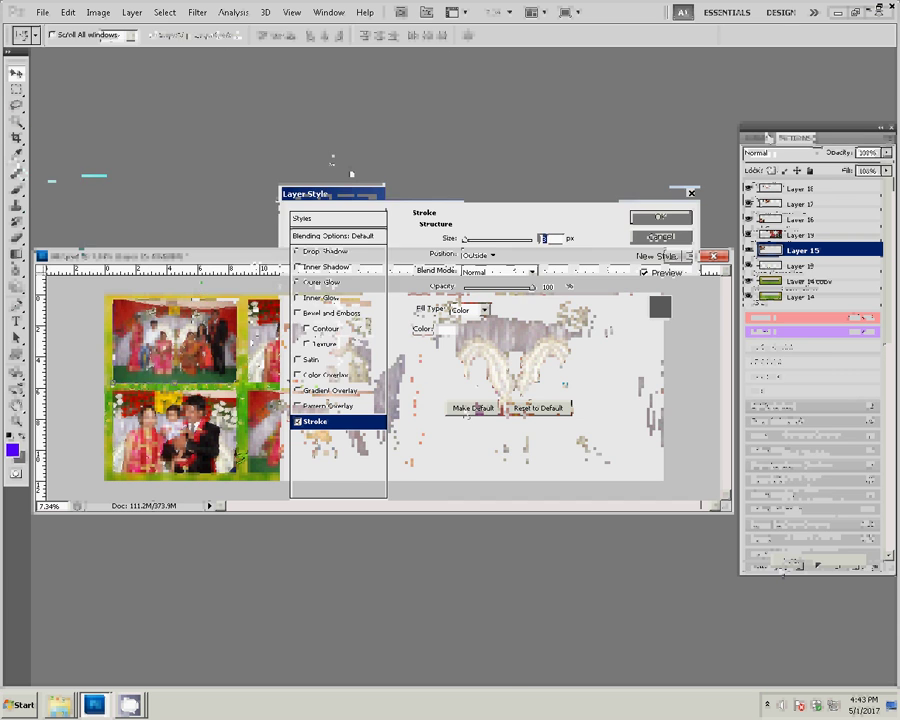
text(22)
key(Return)
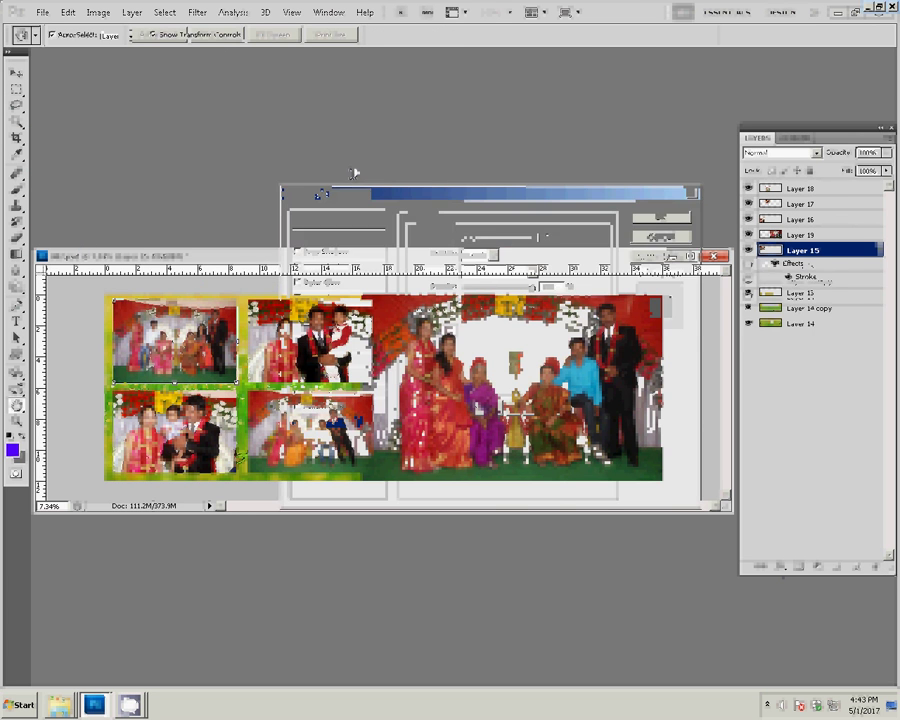
Copy Layer 15's stroke style and paste it onto Layer 16
right_click(850, 252)
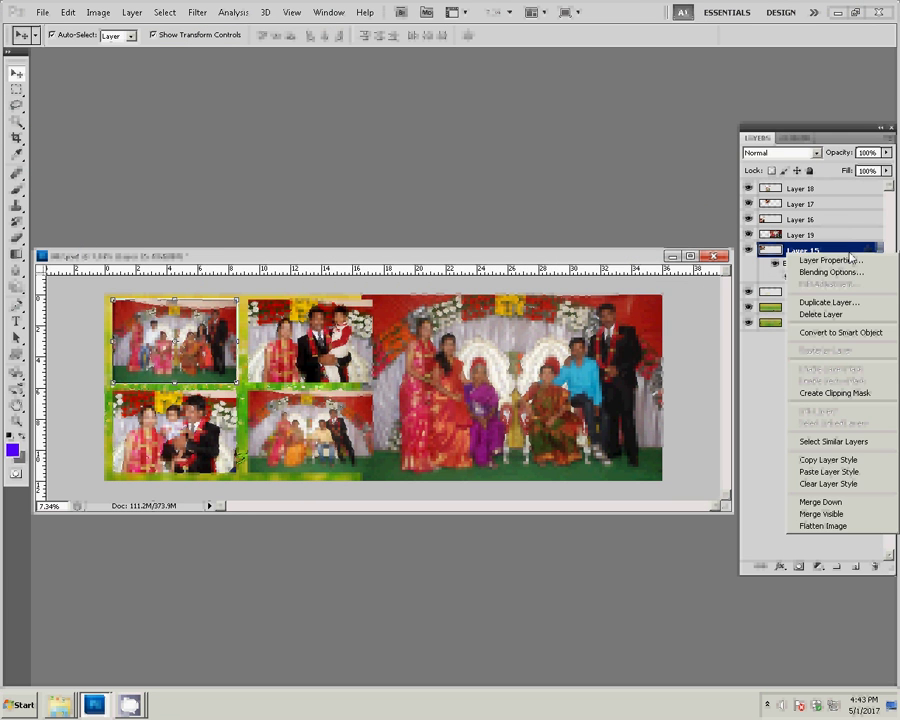
click(822, 460)
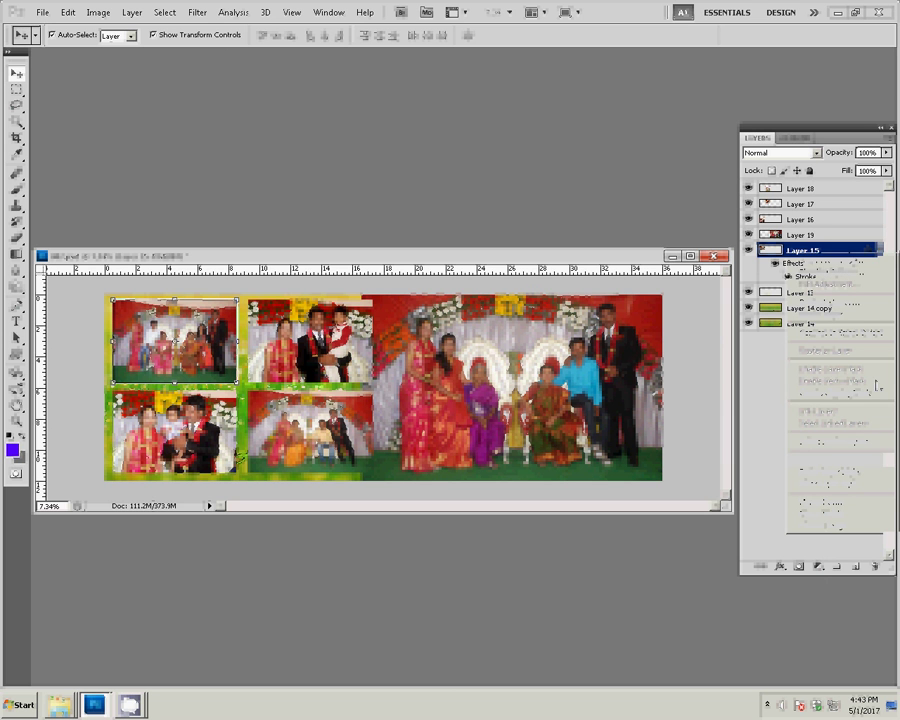
click(800, 219)
right_click(790, 219)
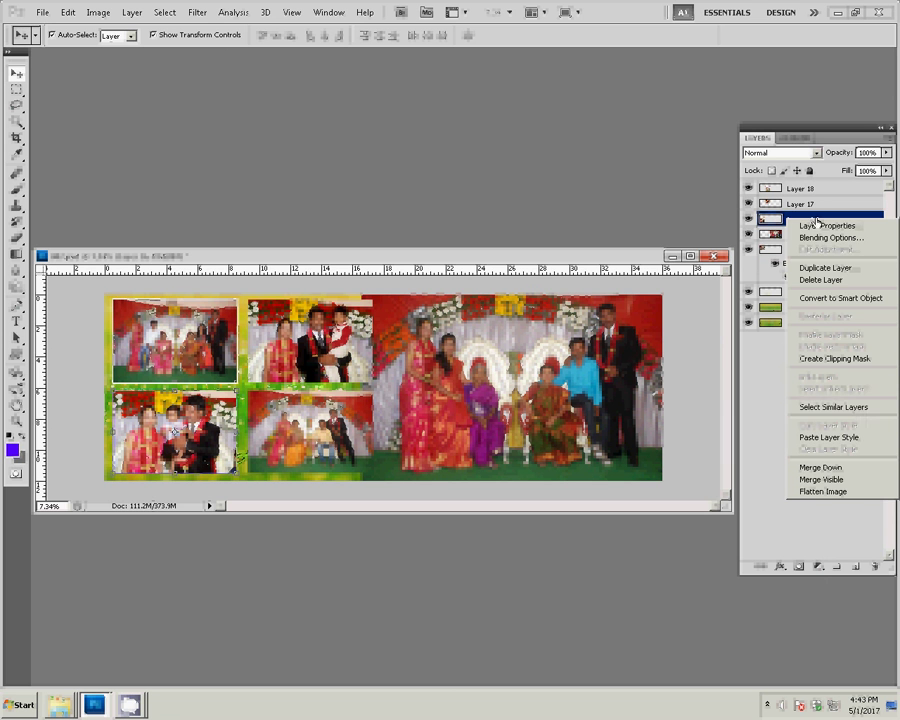
click(830, 437)
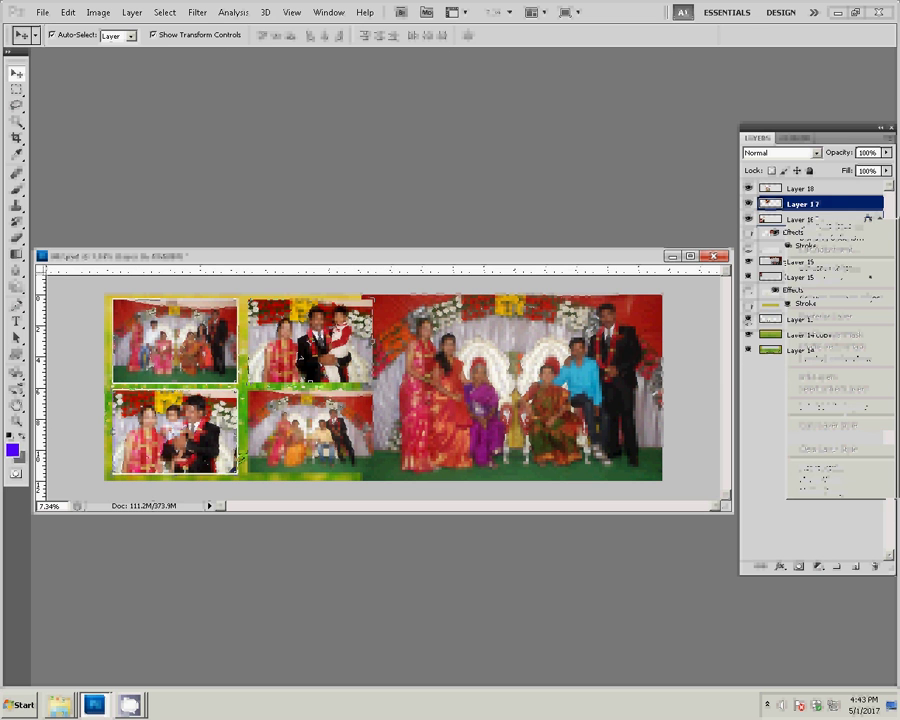
Paste the stroke style onto Layers 17 and 18, then select Layer 19 and show Actions
right_click(860, 202)
click(829, 419)
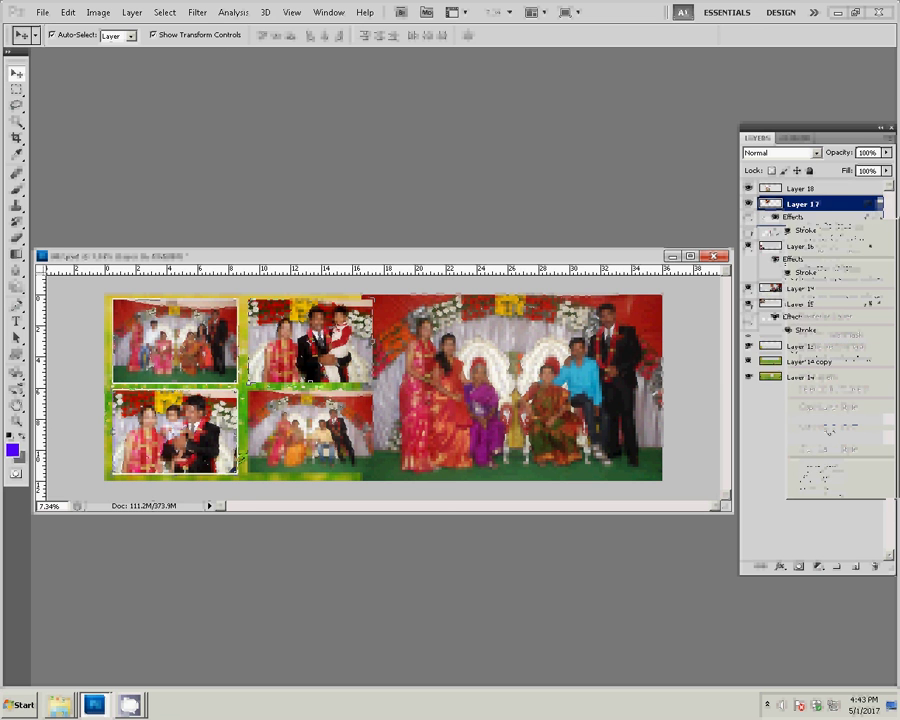
click(800, 188)
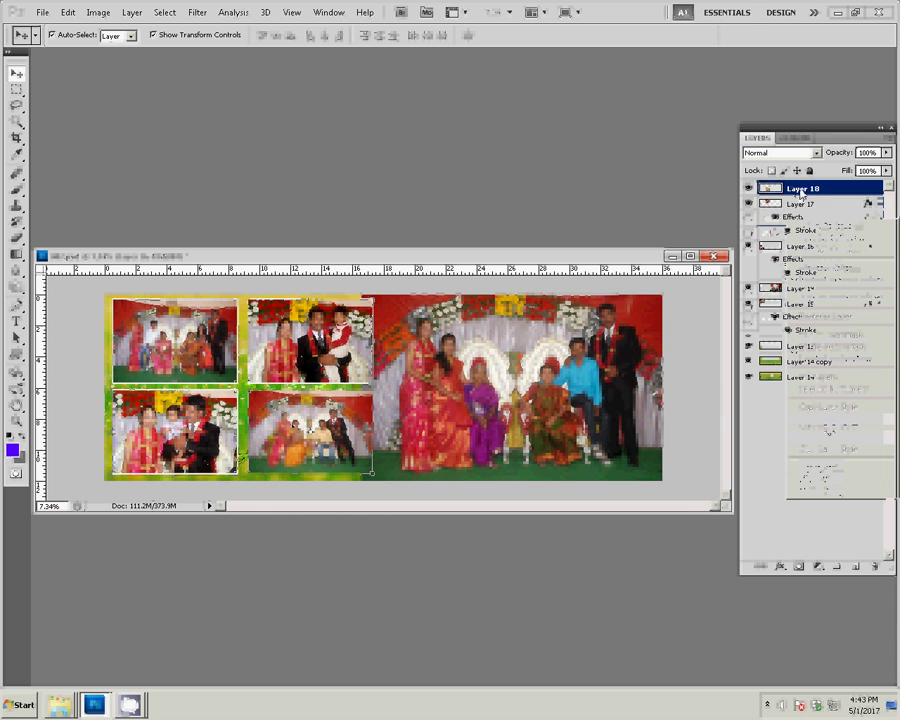
right_click(790, 190)
click(822, 408)
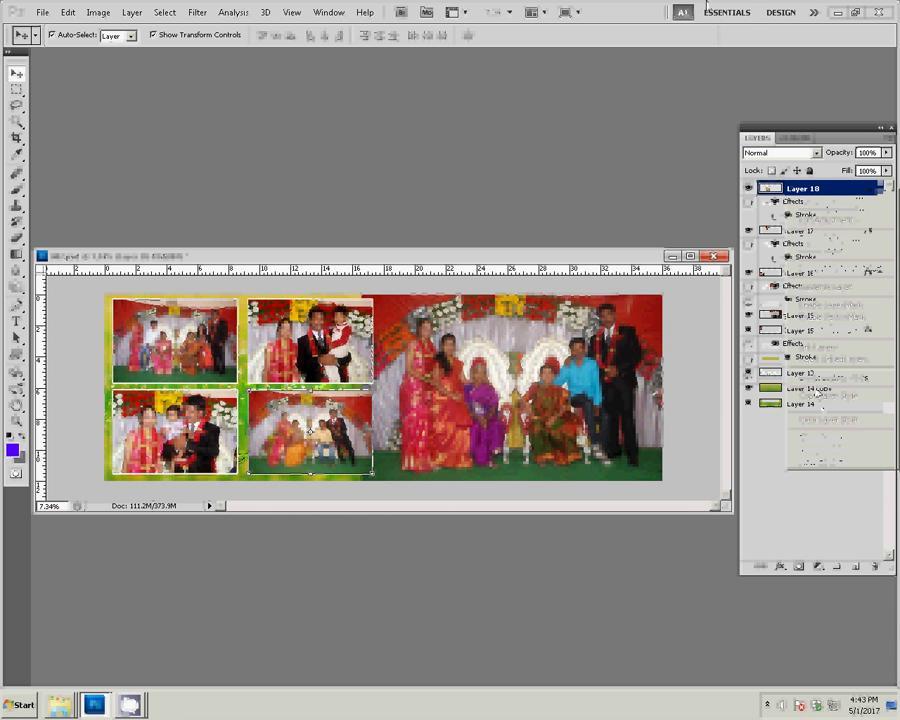
click(537, 406)
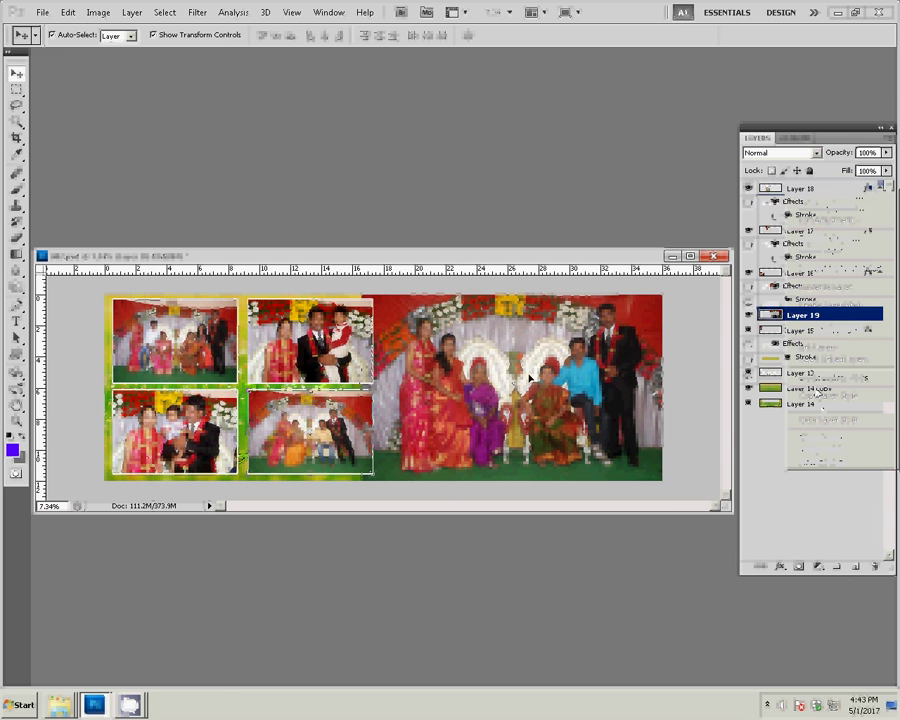
click(797, 138)
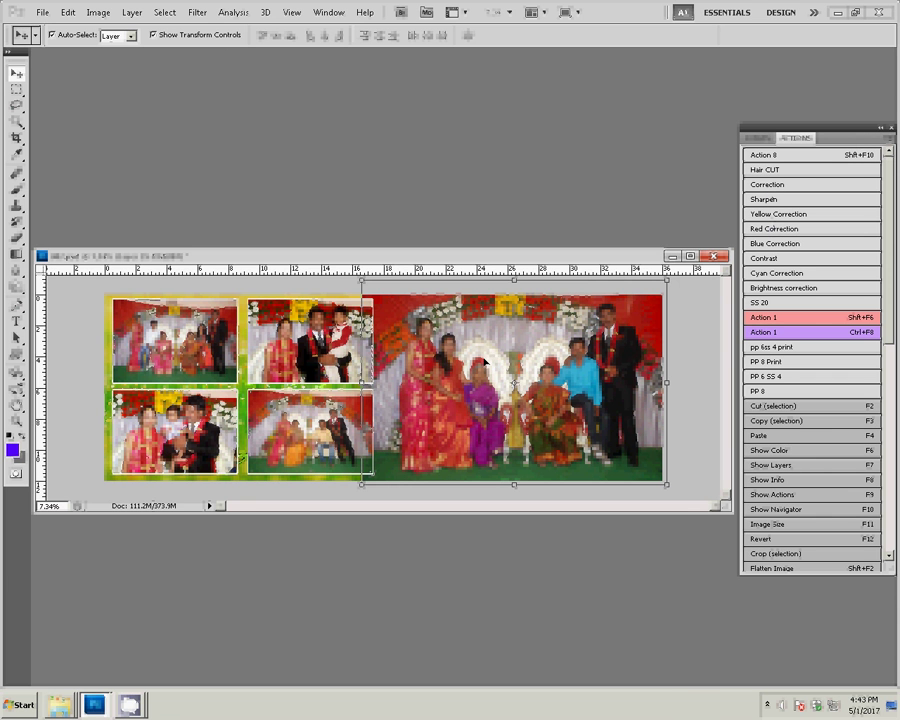
Save the collage under the name 33 in the k5 folder on Local Disk (I:)
key(ctrl+shift+s)
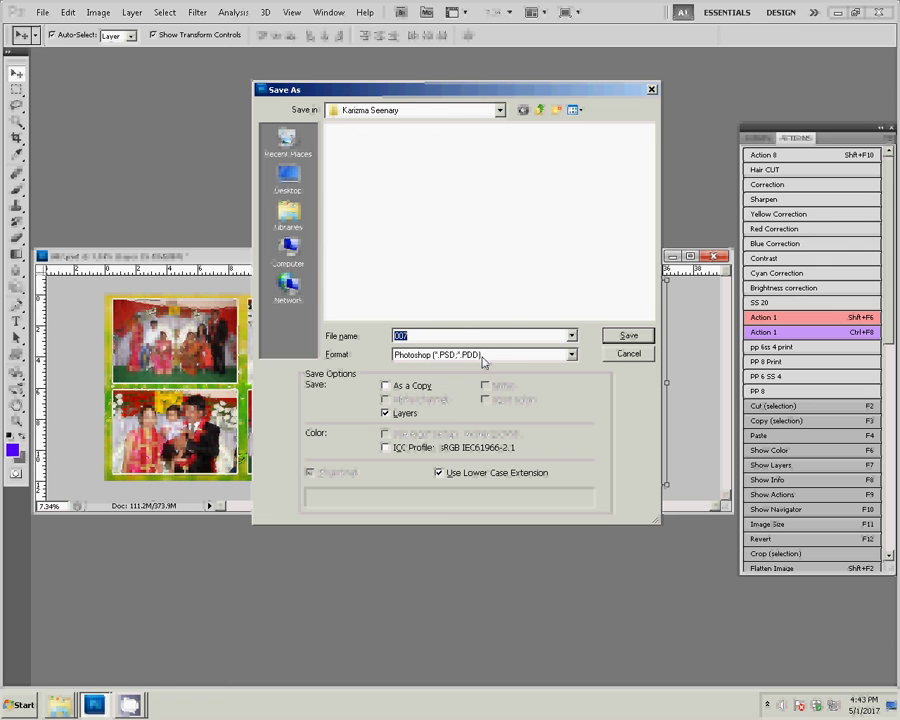
key(BackSpace)
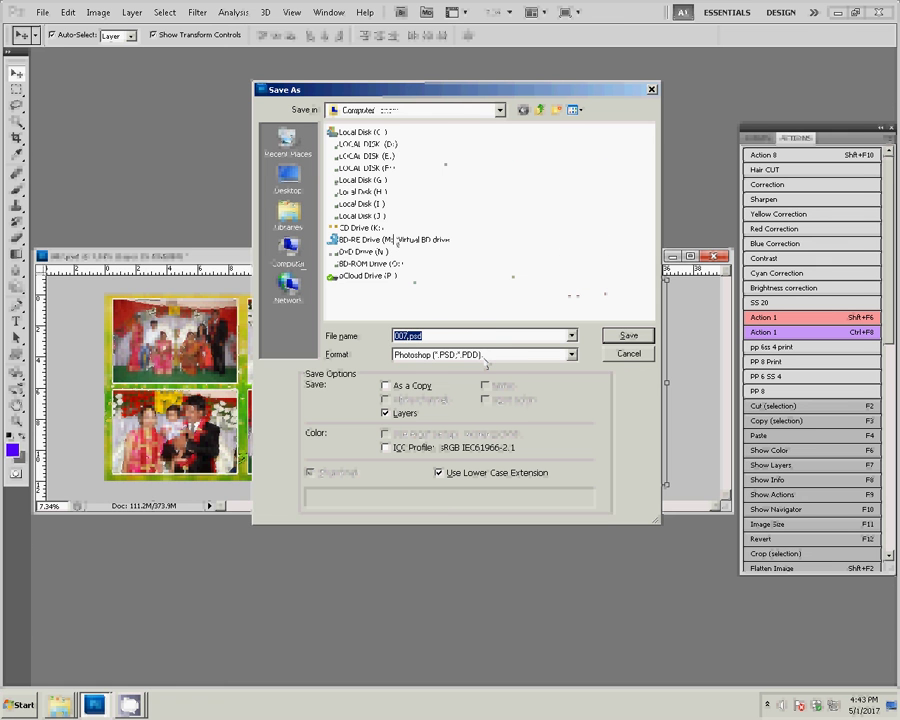
click(360, 180)
click(638, 337)
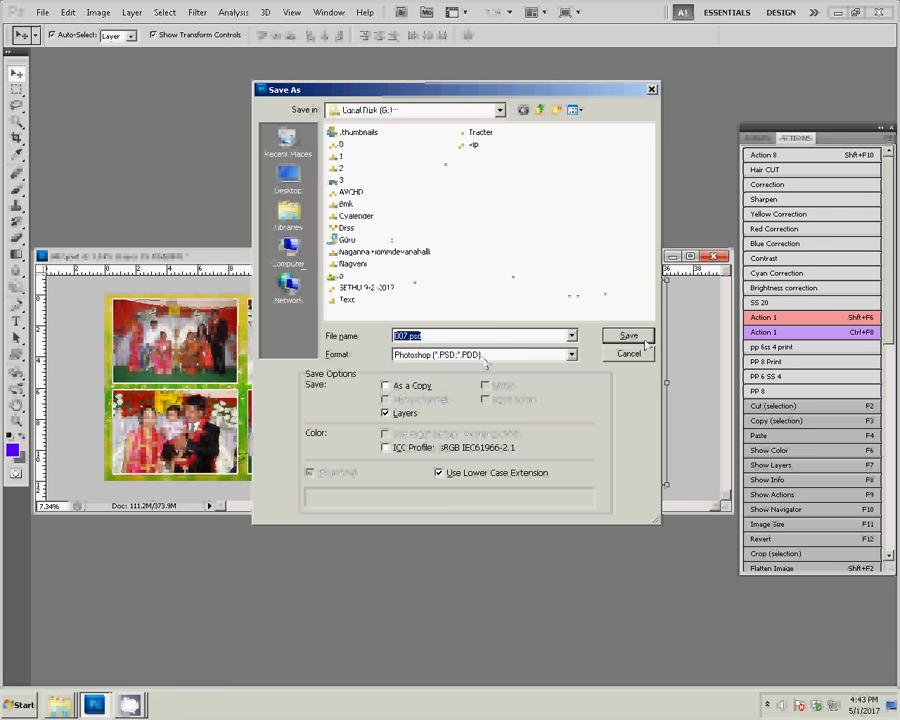
click(538, 112)
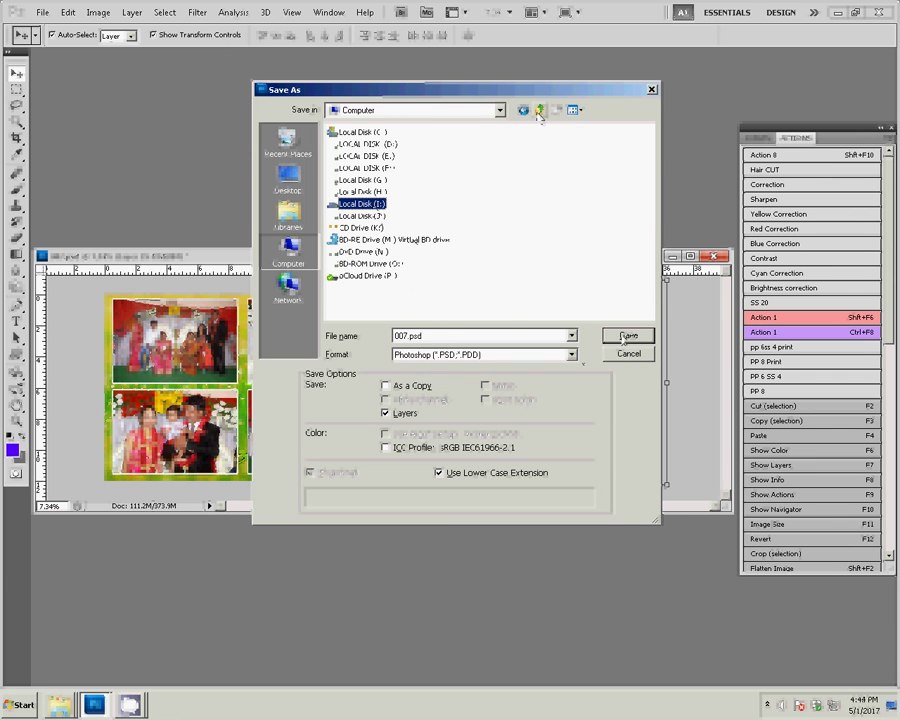
key(Return)
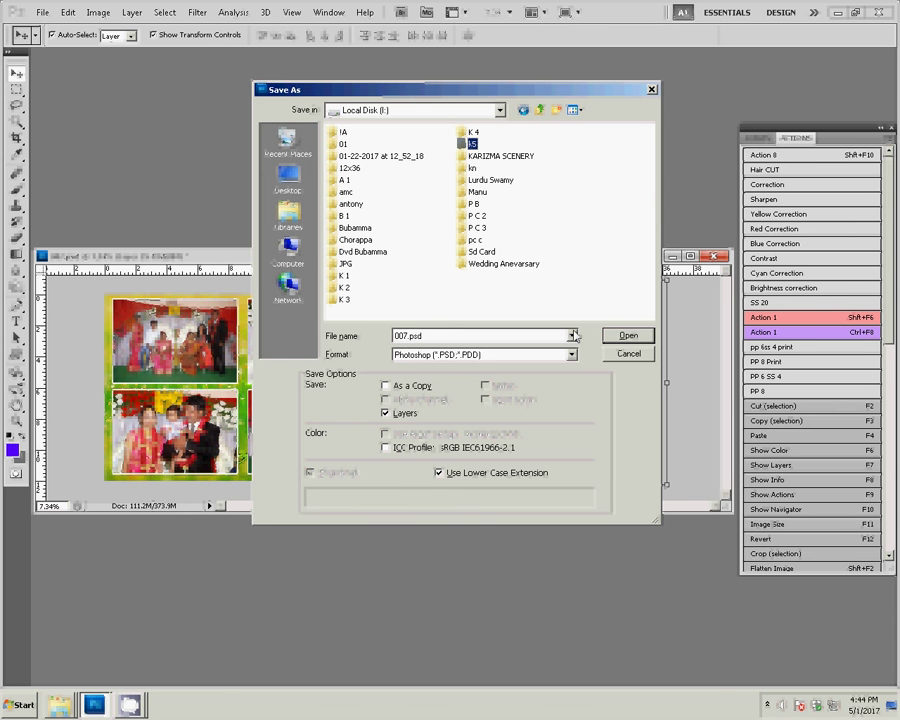
click(628, 335)
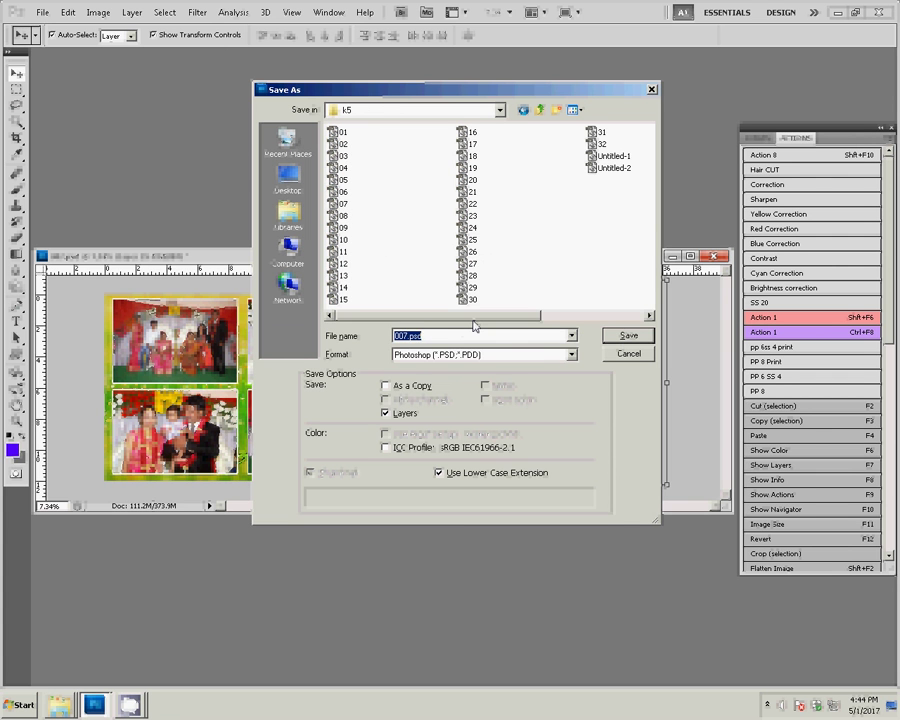
text(33)
key(Return)
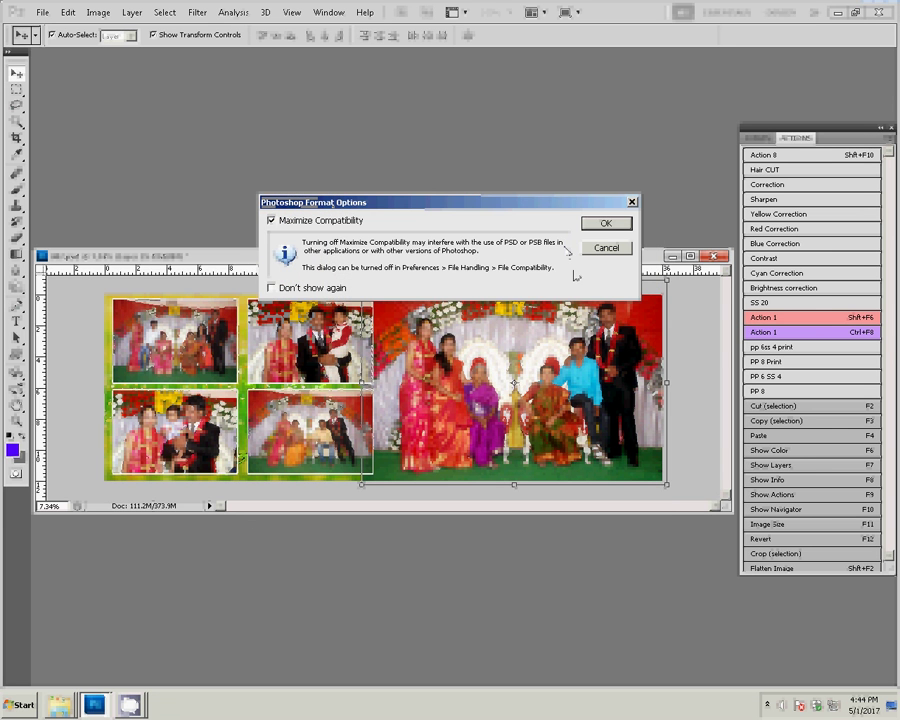
Keep Maximize Compatibility to finish writing 33.psd, then close the collage document
click(604, 226)
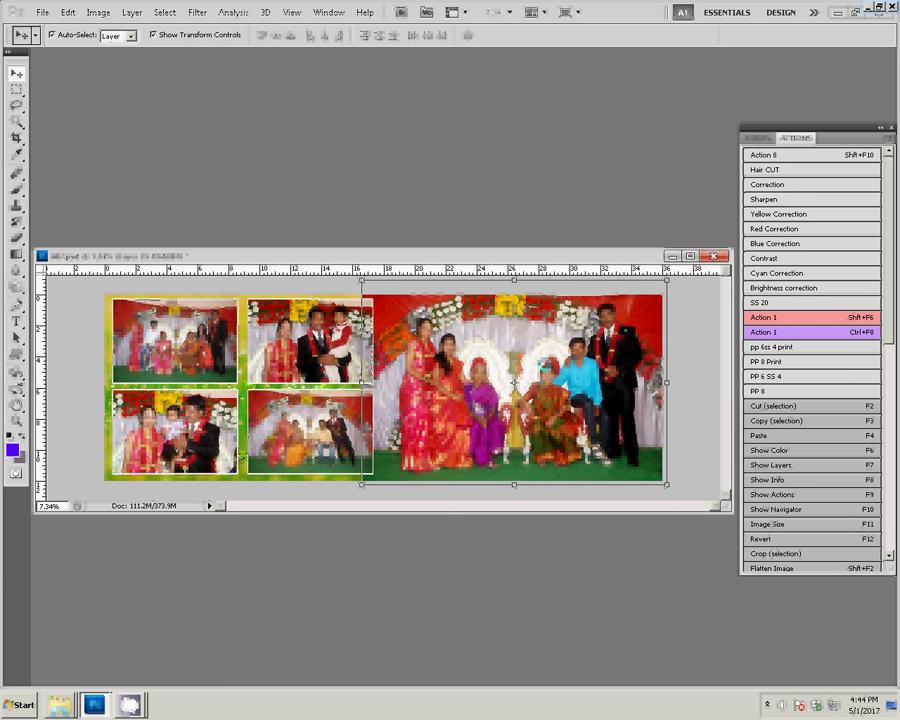
key(ctrl+s)
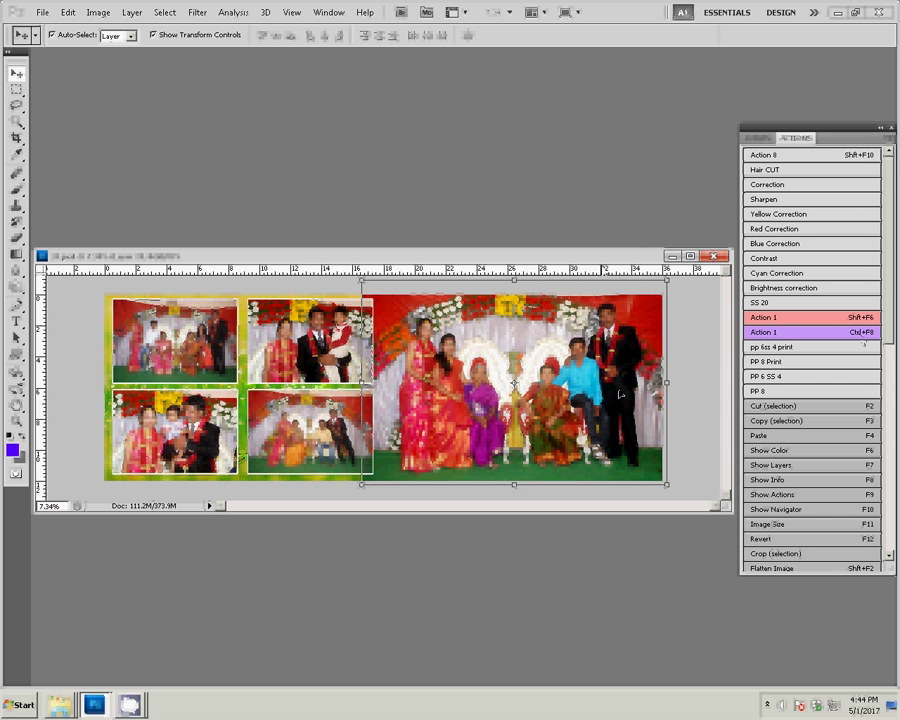
click(714, 256)
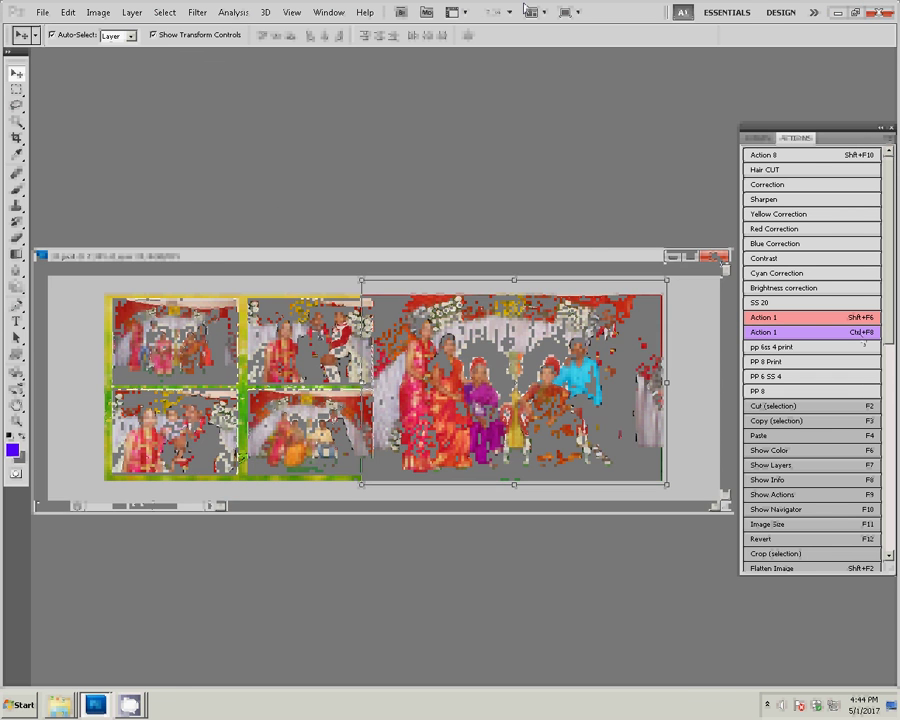